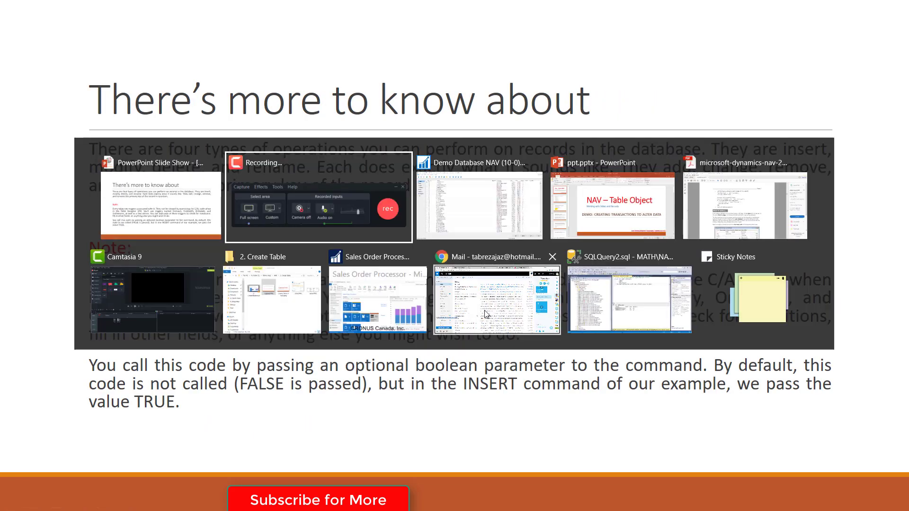
key(alt+Tab)
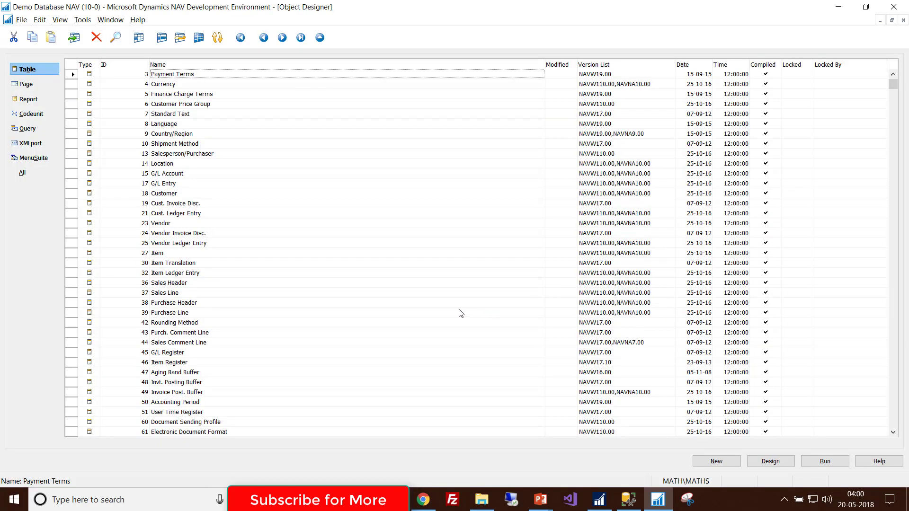
- Create a new blank codeunit from the Codeunit list in Object Designer
click(32, 113)
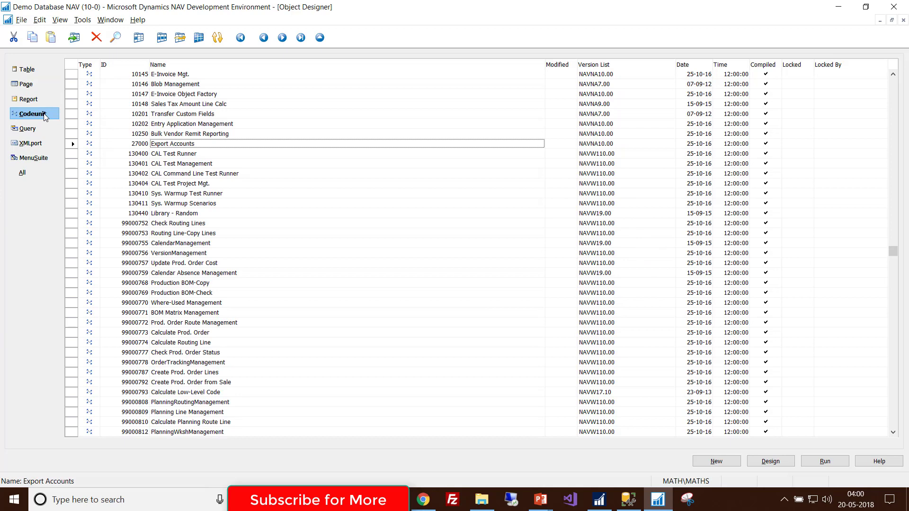
click(725, 466)
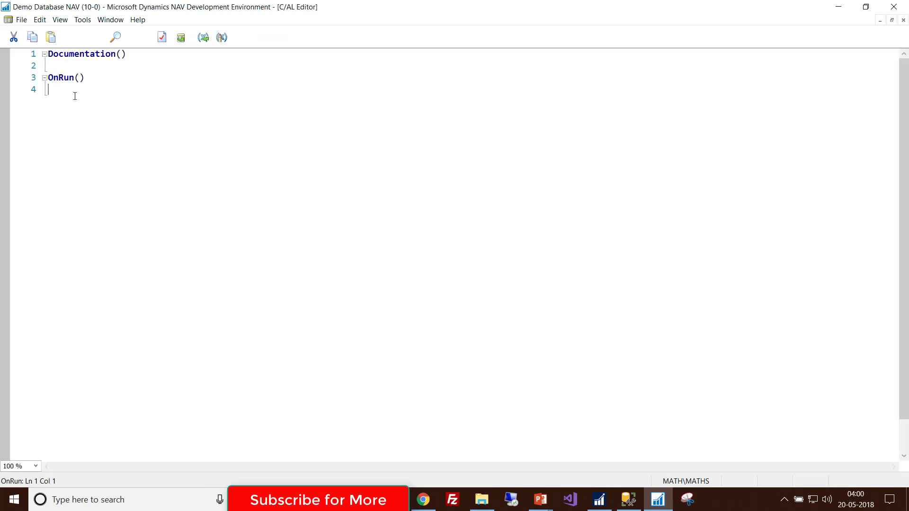
- Add a global variable Customer of type Record with subtype Customer table in C/AL Globals
click(63, 21)
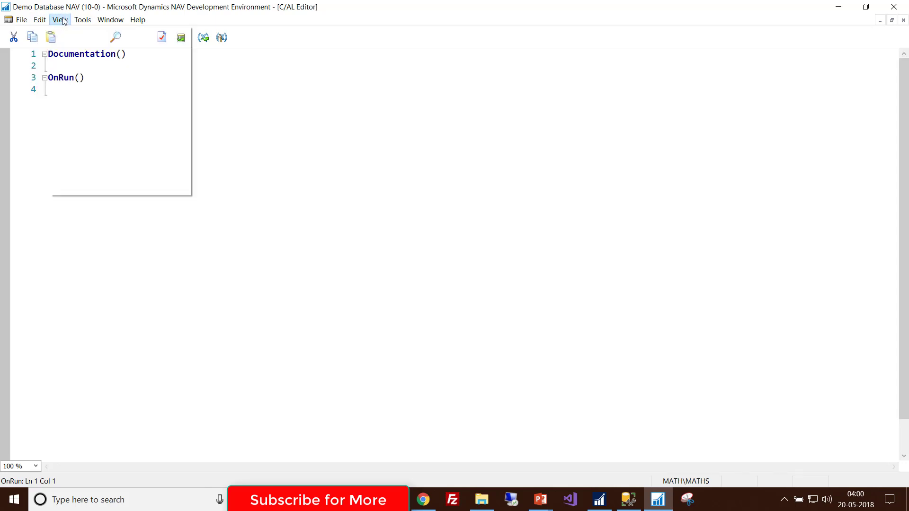
click(60, 20)
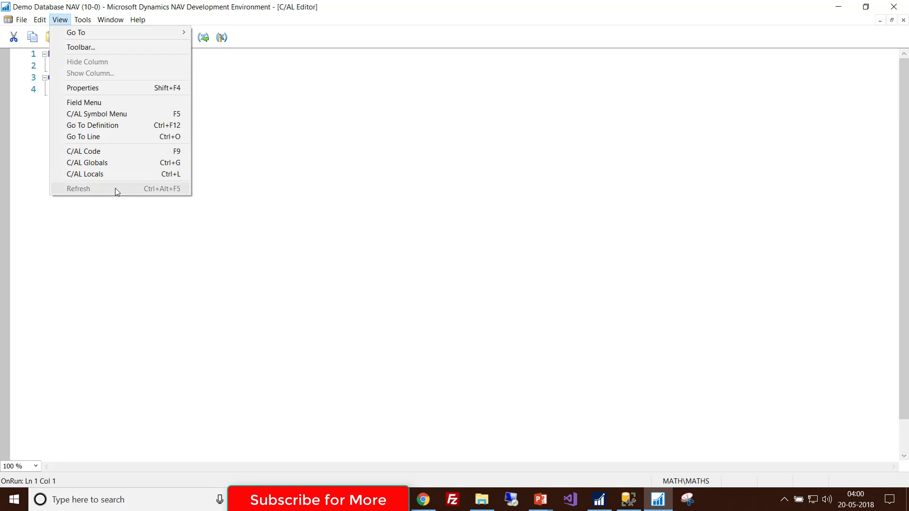
click(109, 165)
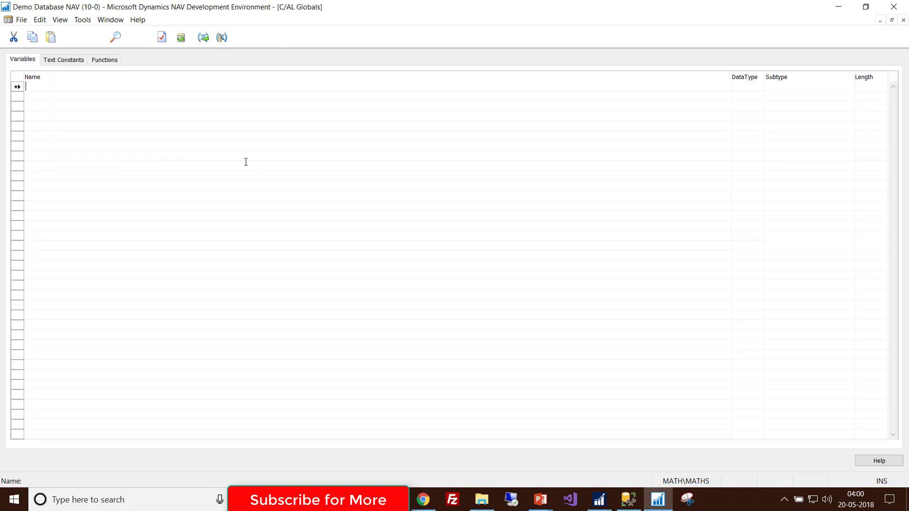
text(Customer)
key(Tab)
text(Record)
key(Tab)
click(849, 86)
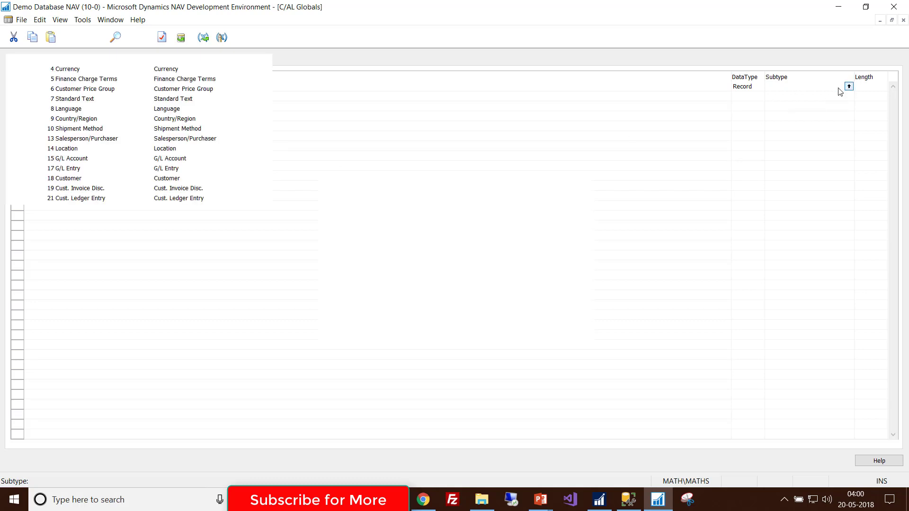
click(84, 182)
click(771, 462)
key(Tab)
key(Escape)
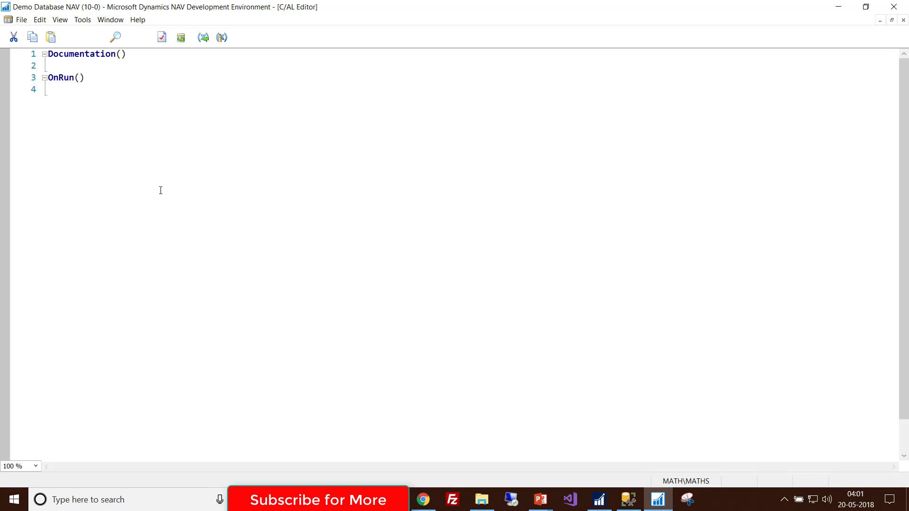
text(Cus)
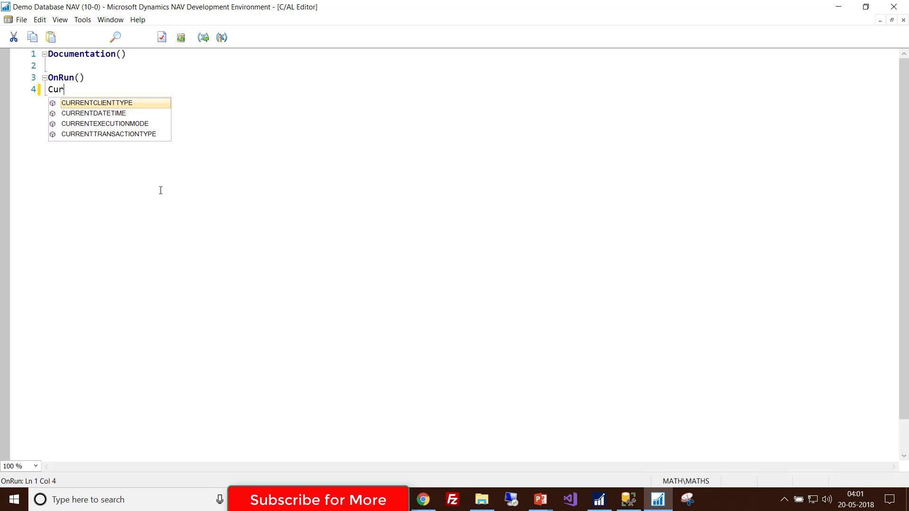
text(tomer.name)
key(Tab)
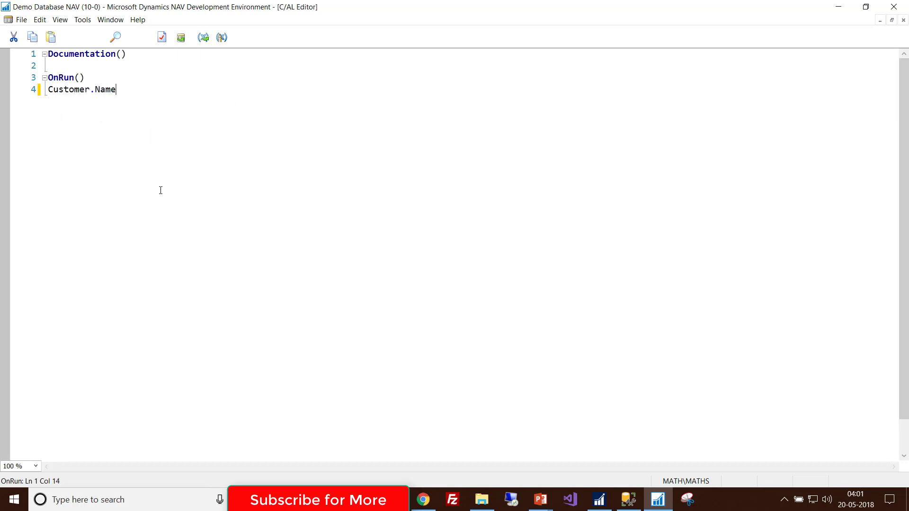
text(:= )
text('Tabrez Ajaz';)
key(Return)
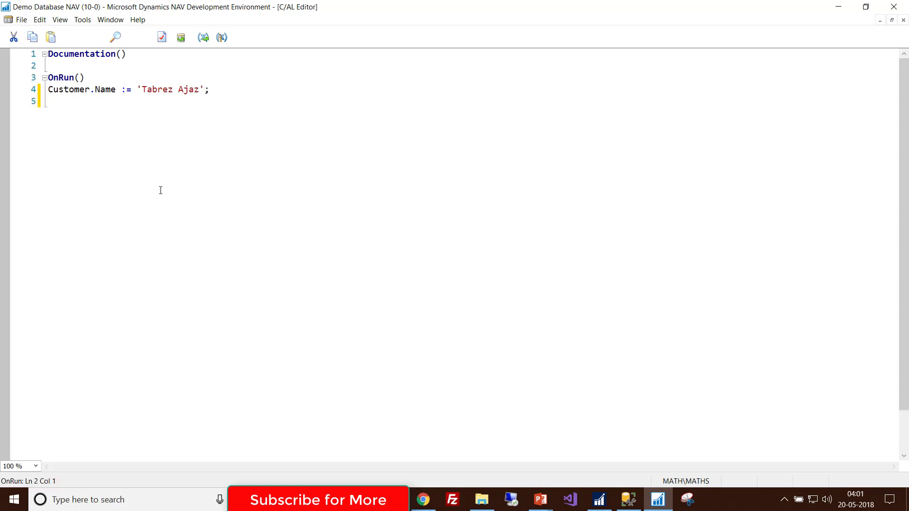
text(Cus)
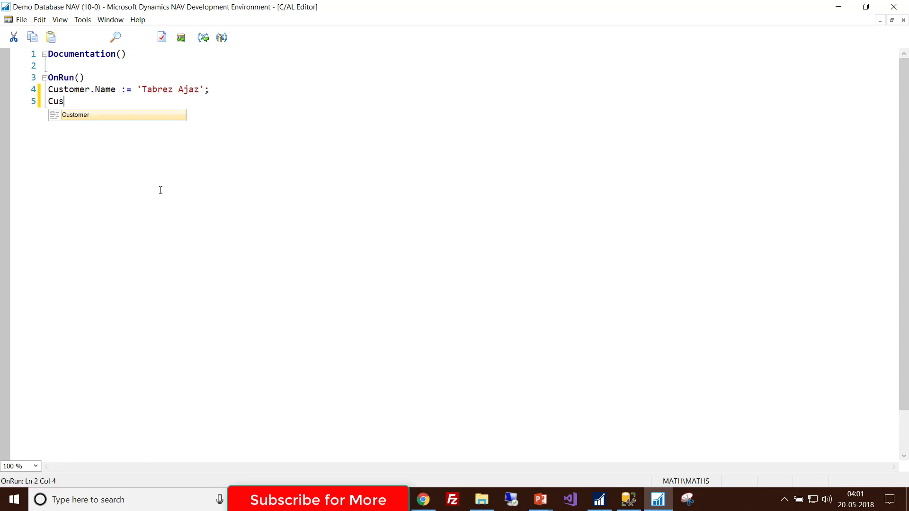
key(Return)
text(.ins)
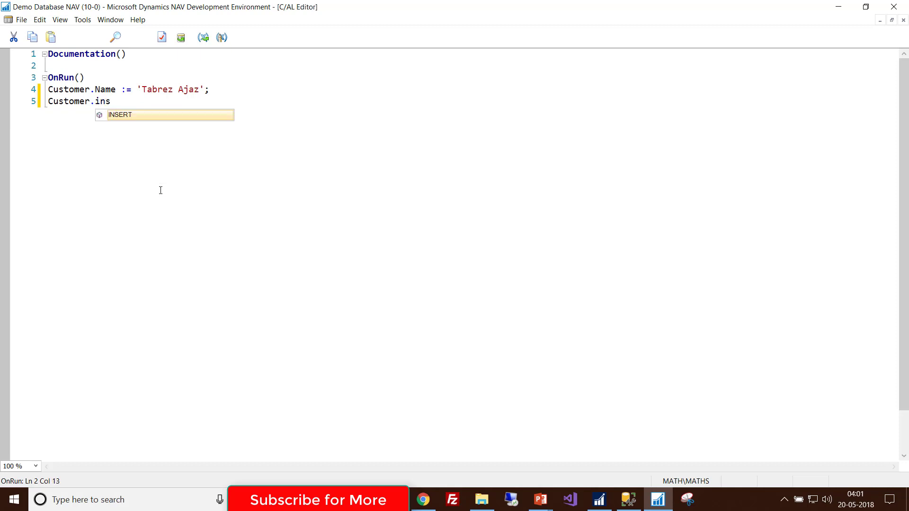
key(Return)
text(()
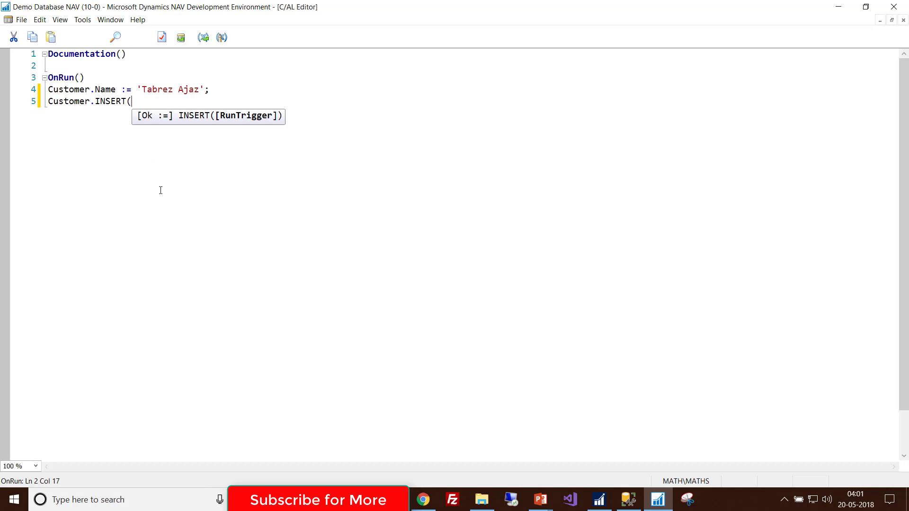
text(true)
key(Return)
text())
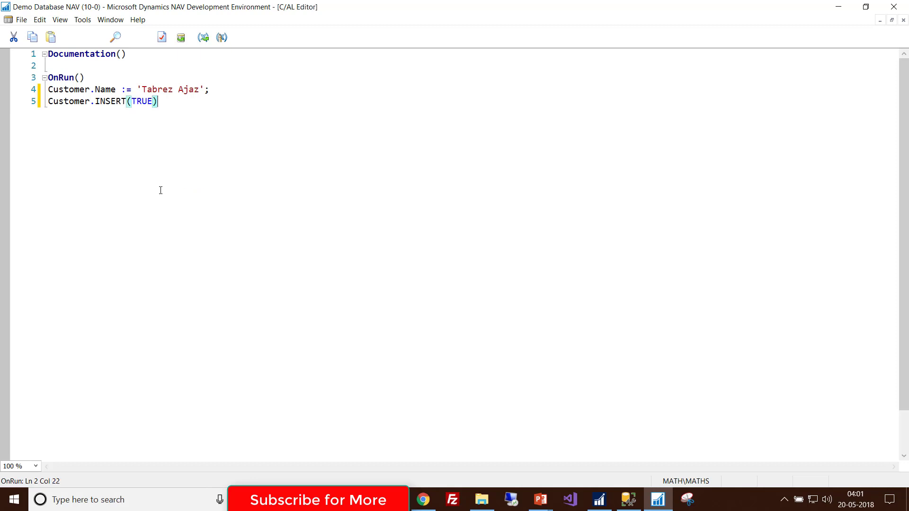
text(;)
key(Return)
key(Return)
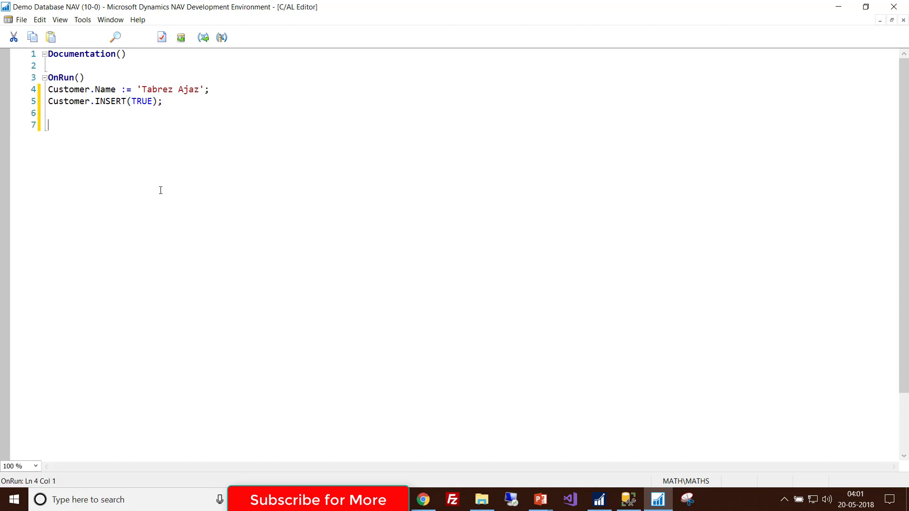
text(Cu)
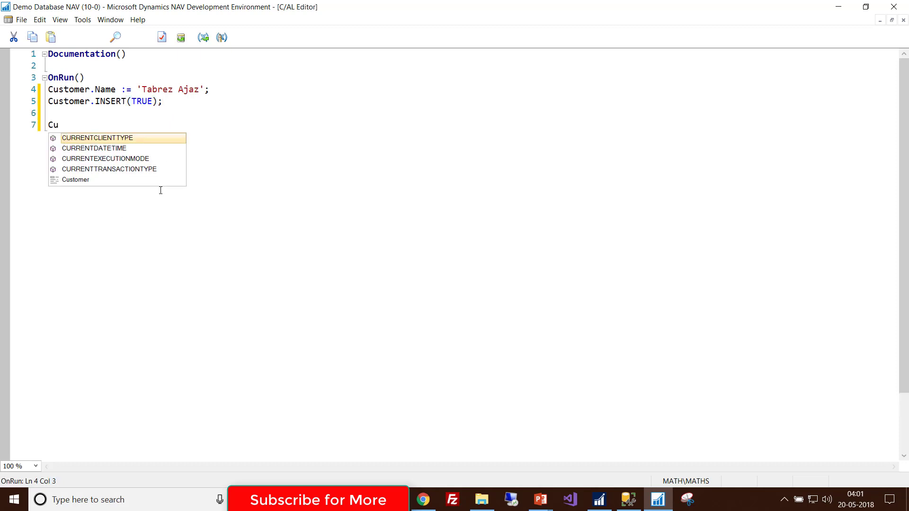
key(BackSpace)
key(BackSpace)
key(BackSpace)
key(BackSpace)
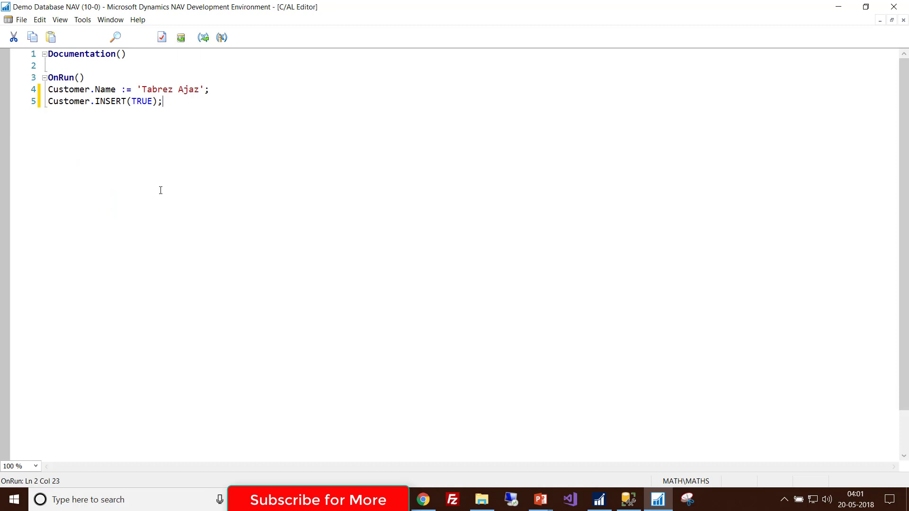
- Add Customer.SETCURRENTKEY(Name) and a SETRANGE on Name for 'Tabrez Ajaz' after the INSERT
key(Home)
key(shift+End)
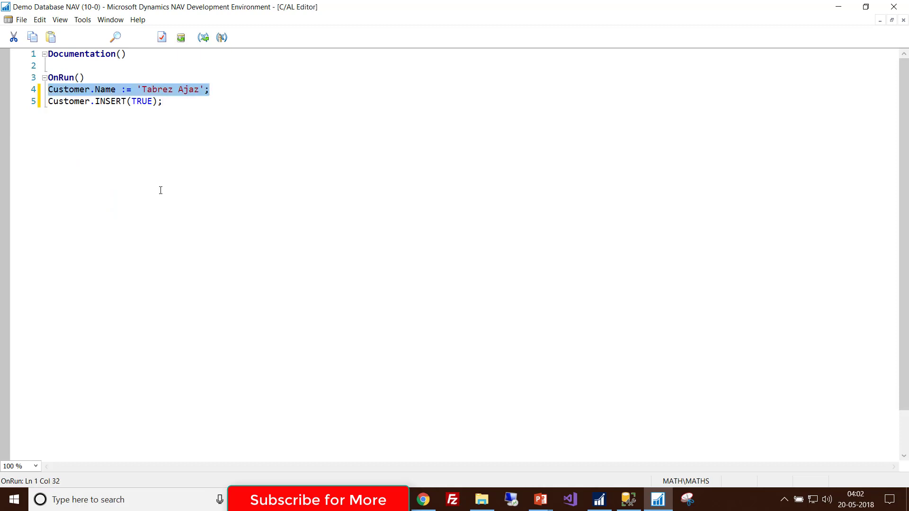
key(Down)
key(shift+Home)
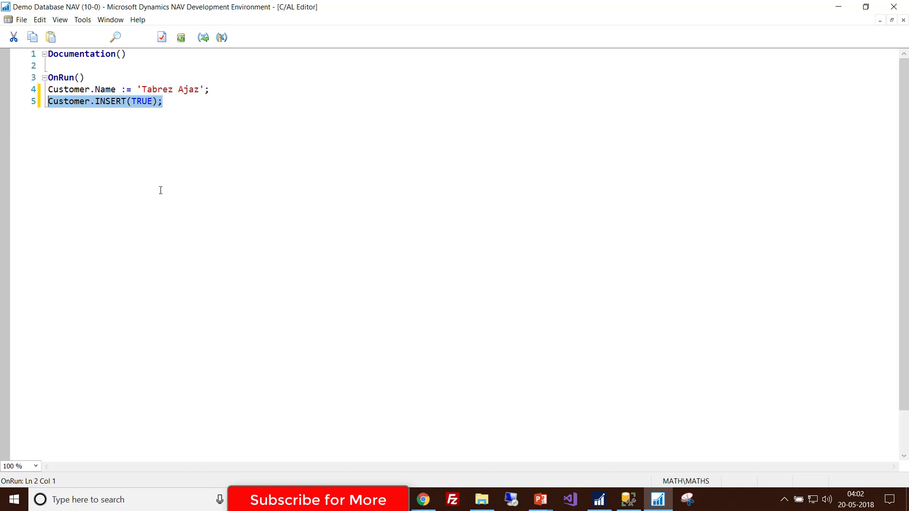
key(Left)
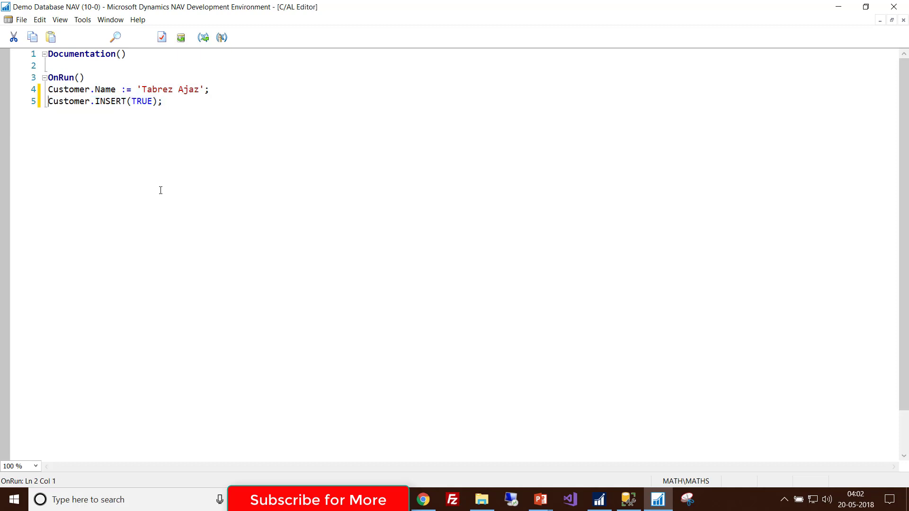
key(End)
key(Return)
key(Return)
text(Customer.)
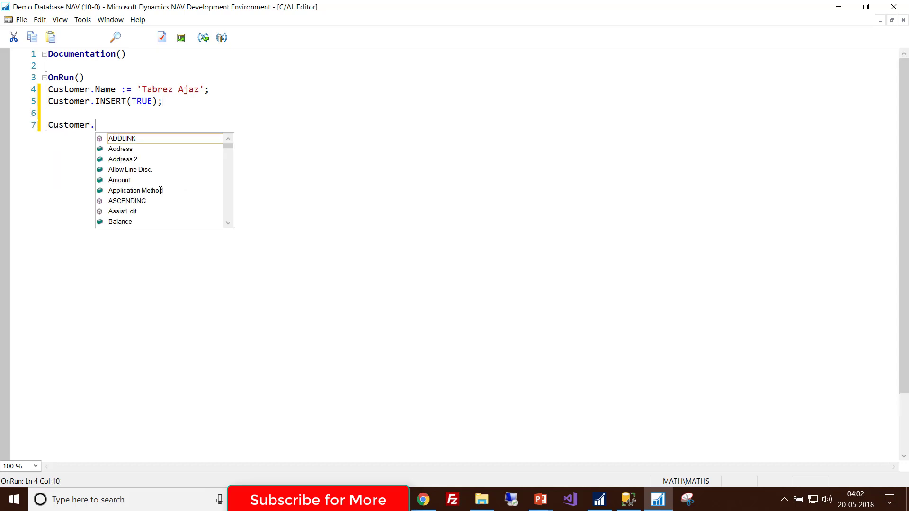
text(setc()
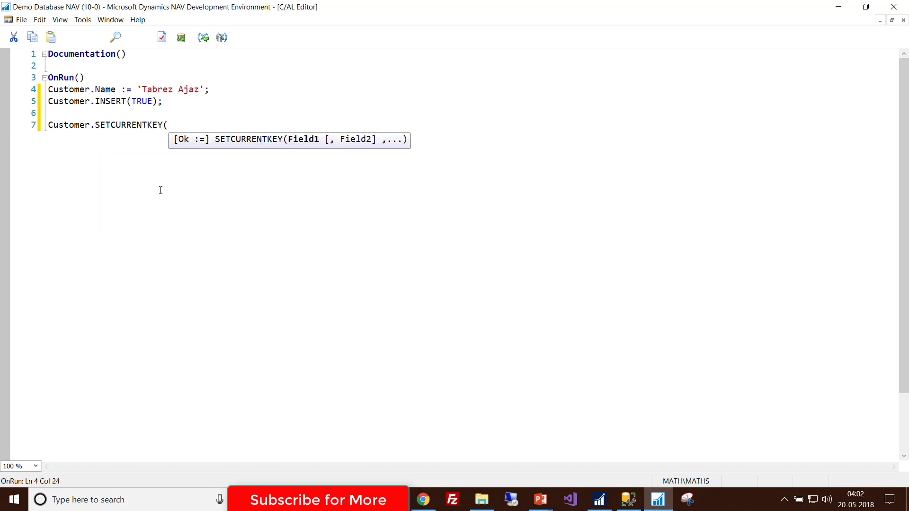
text(N)
key(Tab)
text())
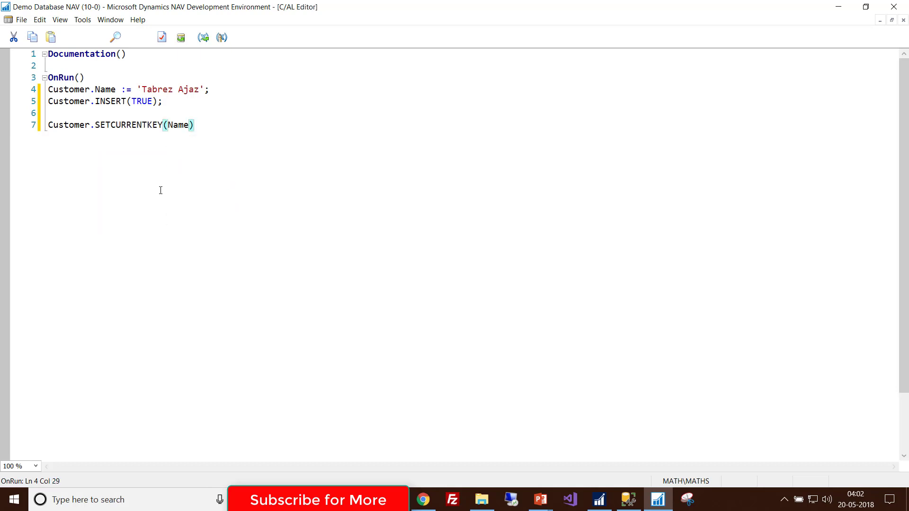
text(;)
key(Return)
text(Cus)
key(Tab)
text(.se)
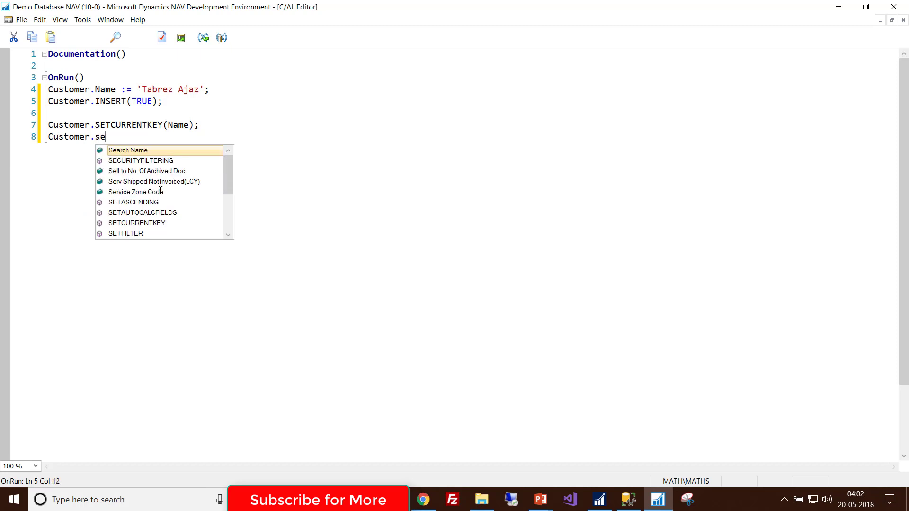
text(tra)
key(Tab)
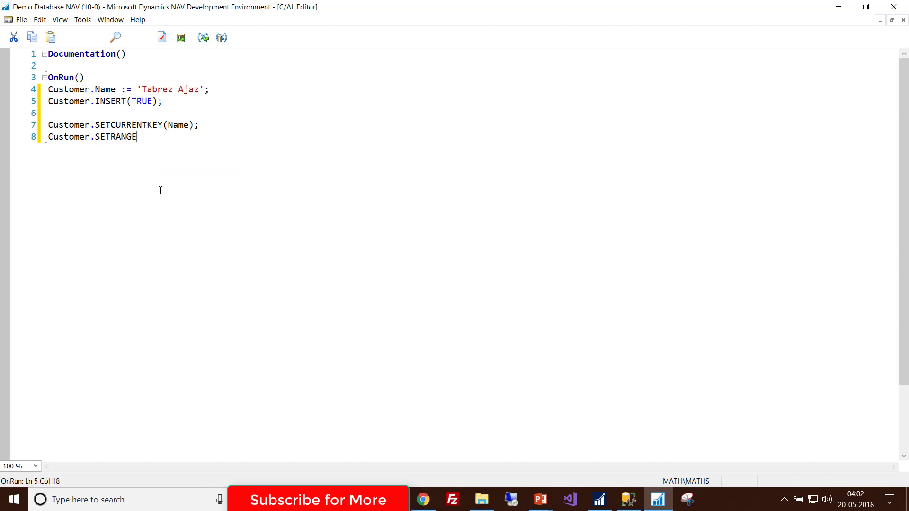
text((')
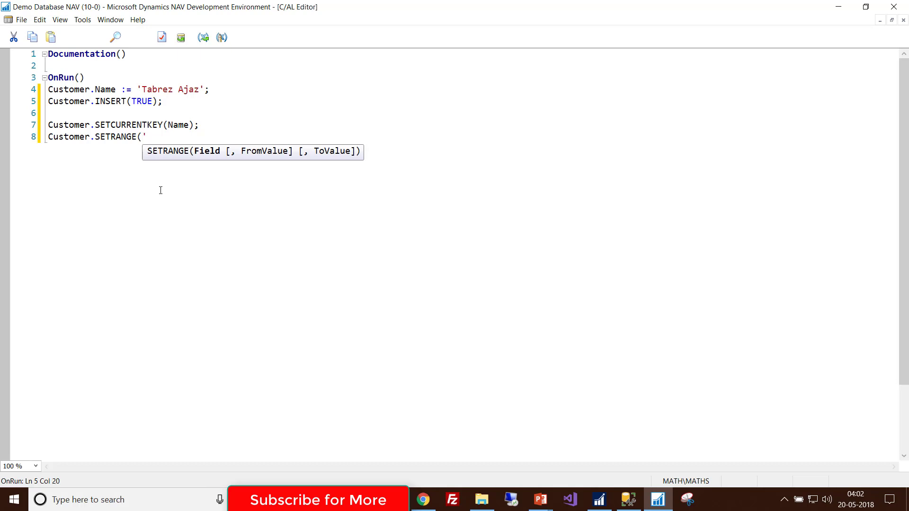
text(Name',)
text( 'Tabrez Ajaz');)
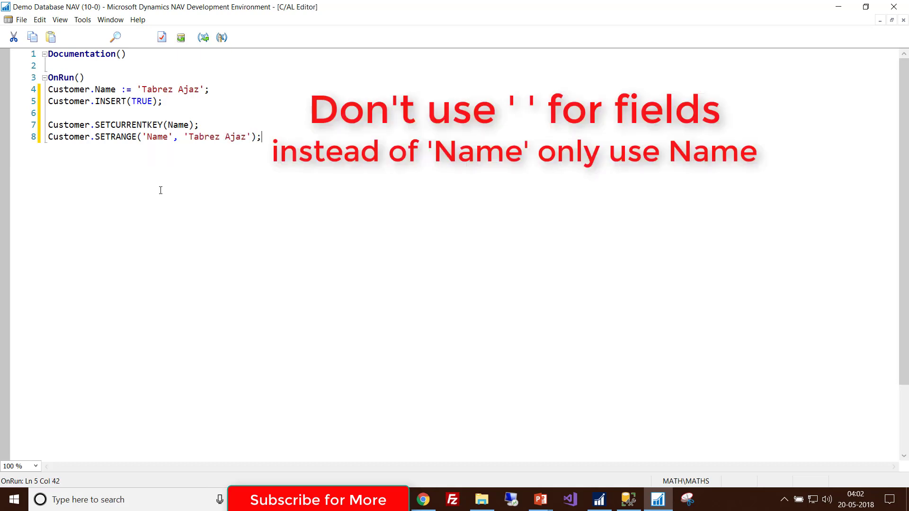
key(Return)
text(IF Cus)
- Add IF Customer.FINDFIRST THEN BEGIN, rename to 'Amit Singh' and Customer.MODIFY, END
key(Tab)
text(.f)
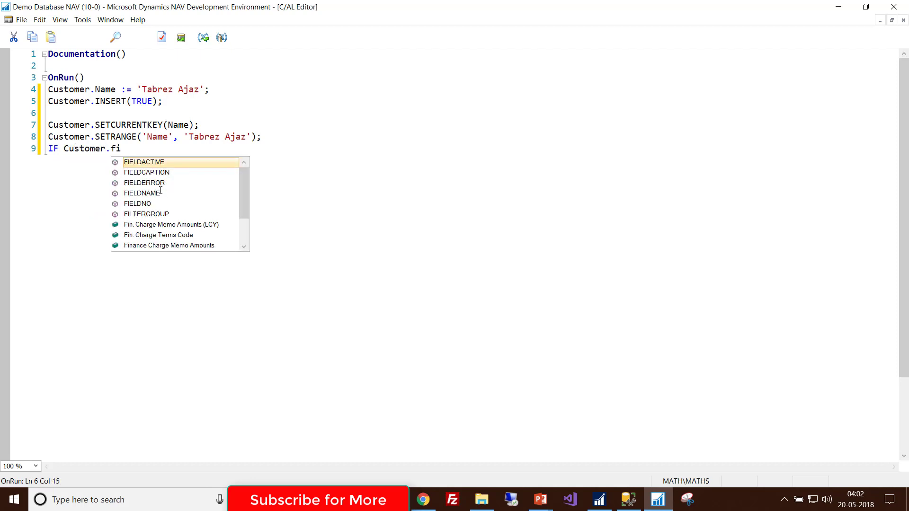
text(rst)
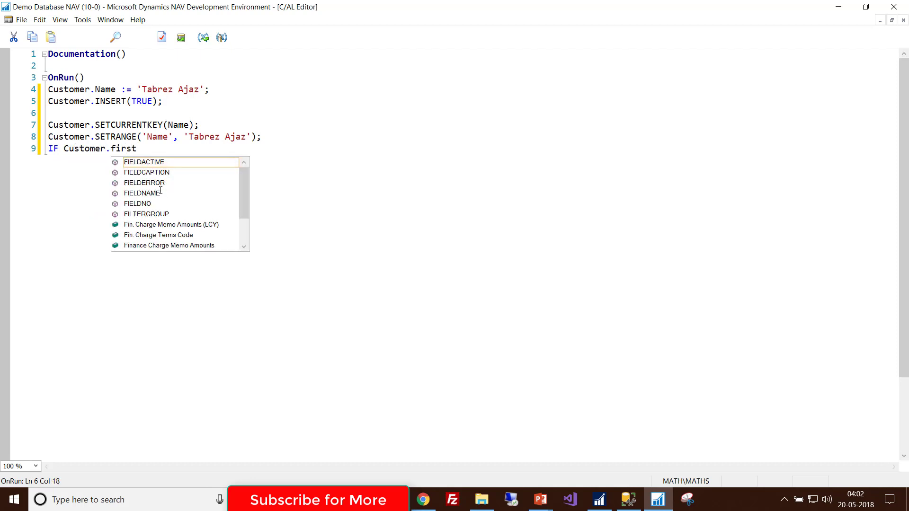
key(BackSpace)
key(BackSpace)
key(BackSpace)
key(BackSpace)
key(BackSpace)
text(findf)
key(Return)
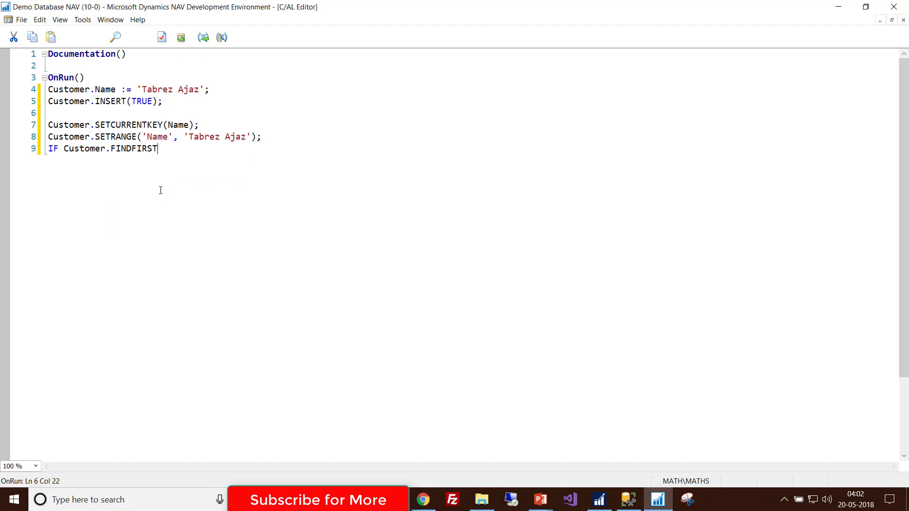
text(th)
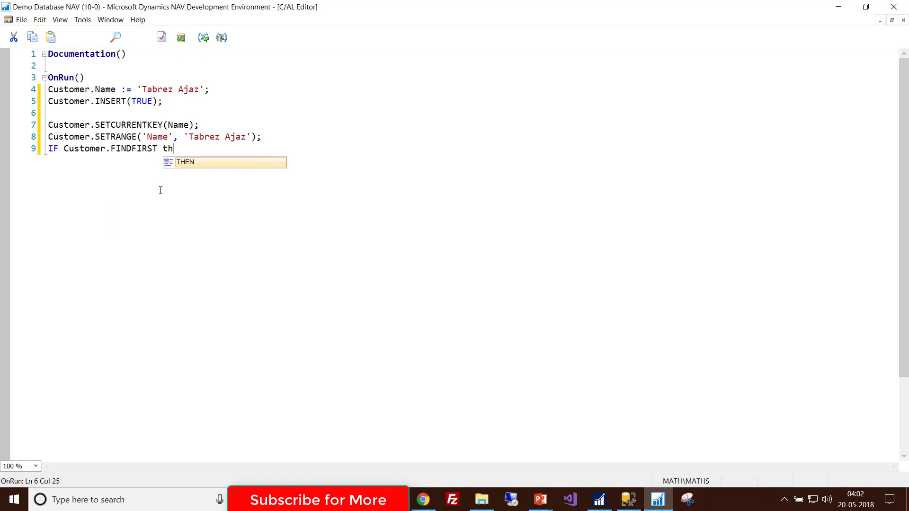
text(e b)
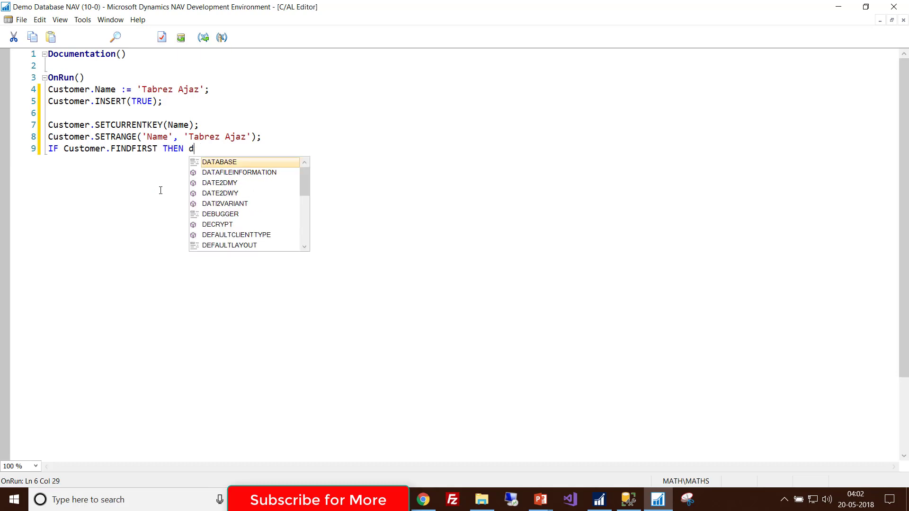
text(egin)
key(Return)
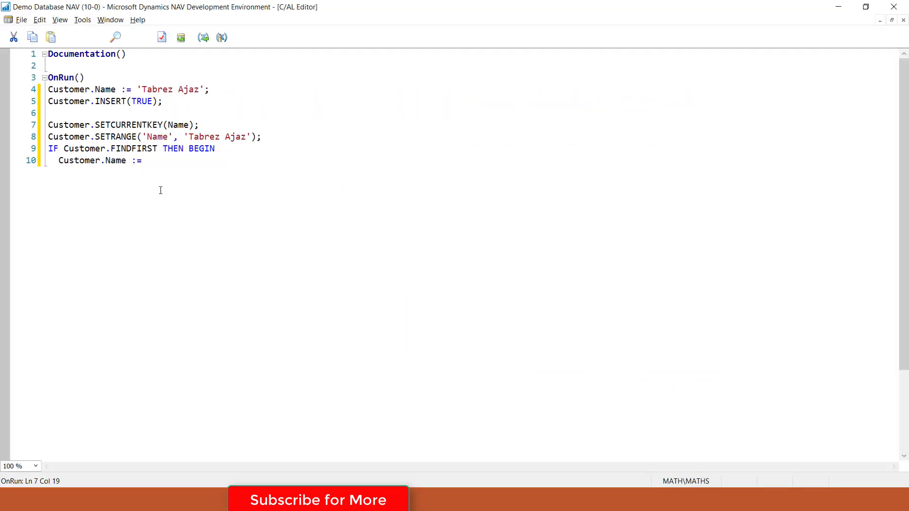
text('Amit Singh)
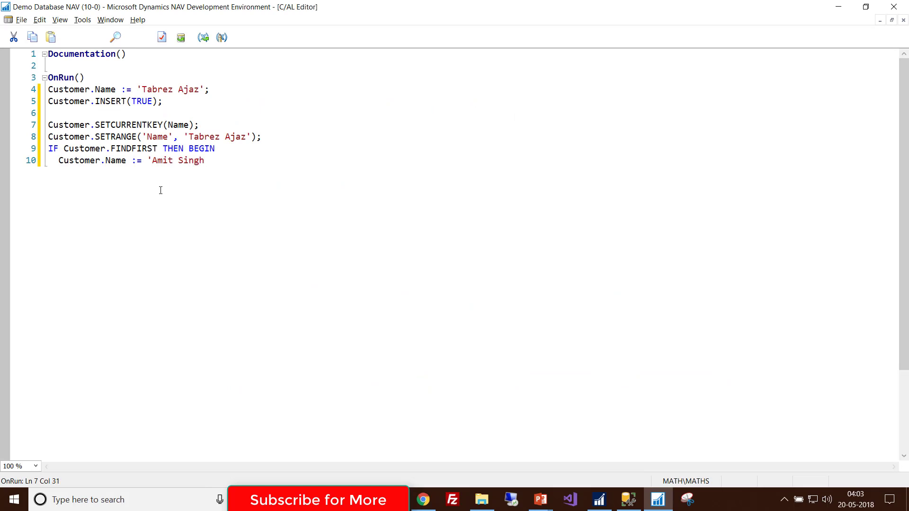
text(';)
key(Return)
text(Cus)
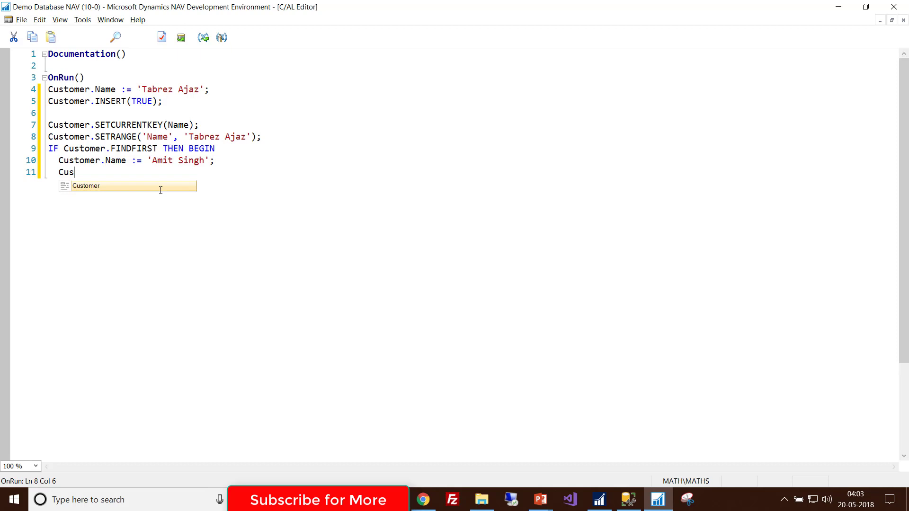
key(Tab)
text(.Mo)
key(Tab)
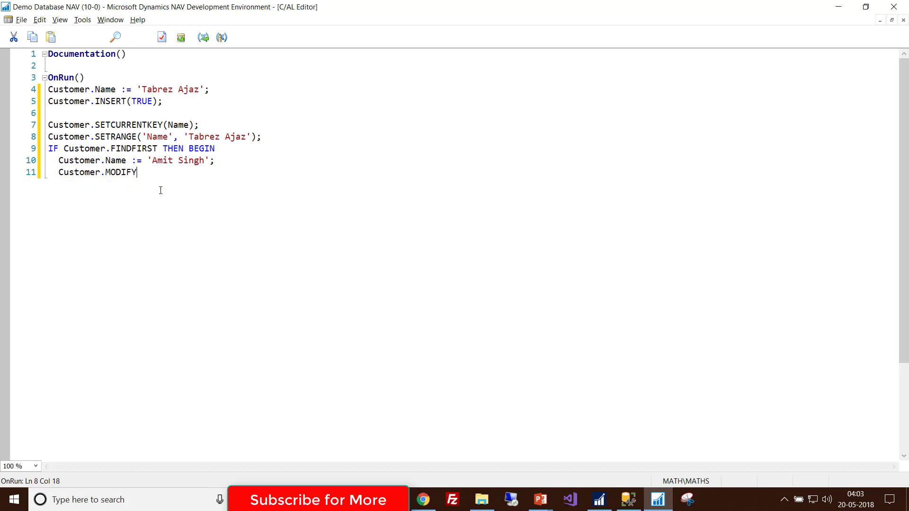
text(;)
key(Return)
text(End;)
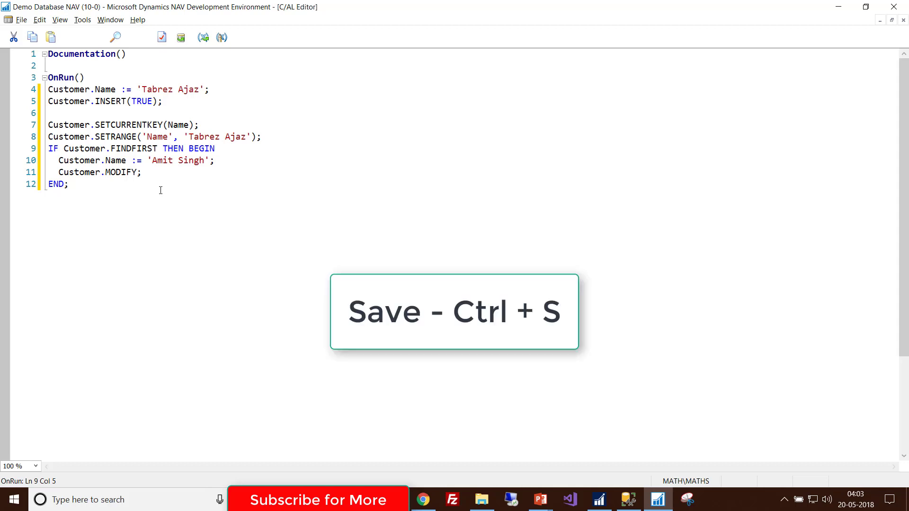
- Save as Codeunit 50000 AddCustomer and dismiss the 'variable expected' compile error on line 8
key(ctrl+s)
text(5001)
text(0000)
key(Tab)
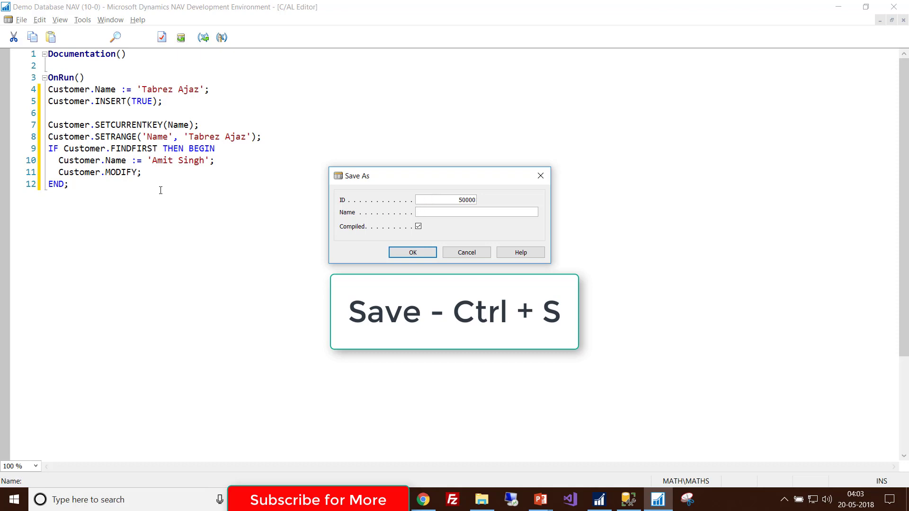
text(Add)
text(Customer)
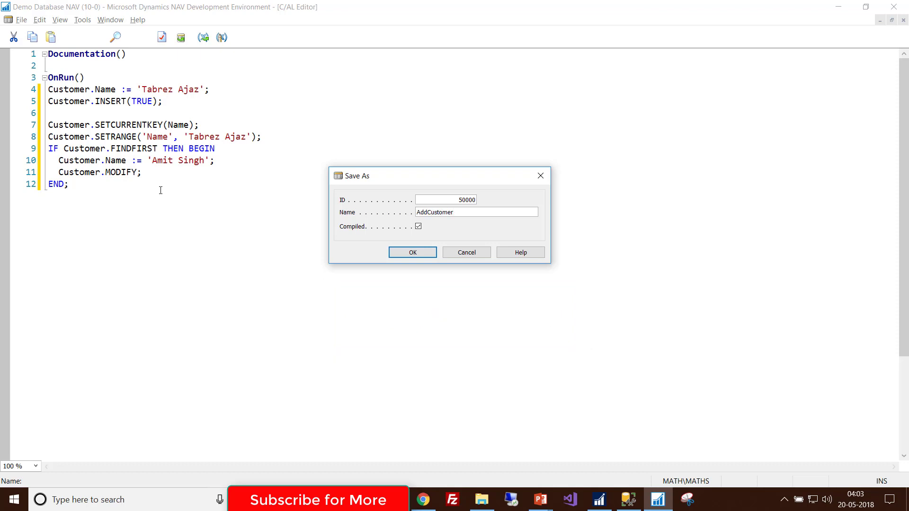
key(Return)
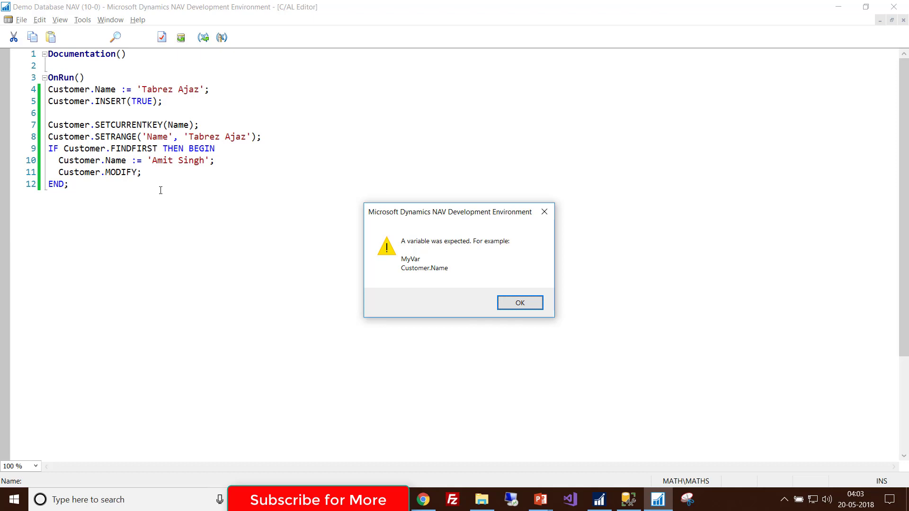
key(Return)
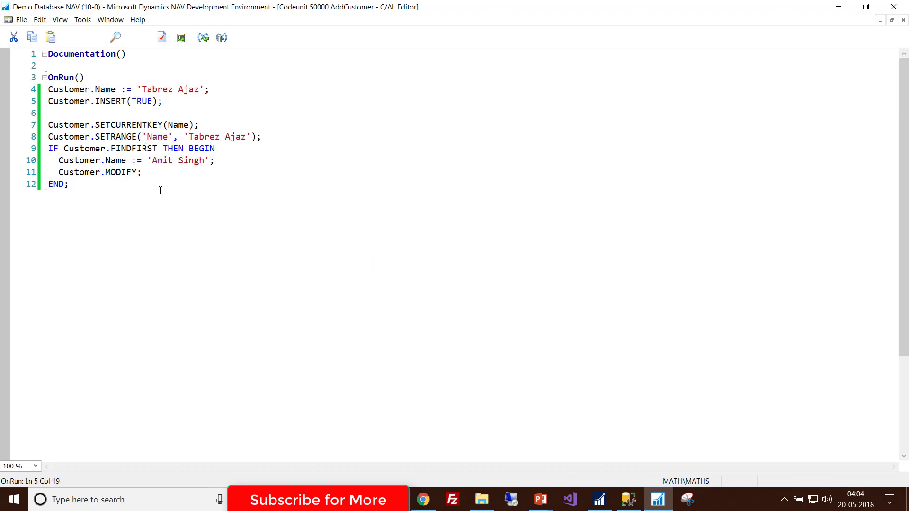
- Remove the quotes around Name in the SETRANGE line so it filters on the Name field
key(Delete)
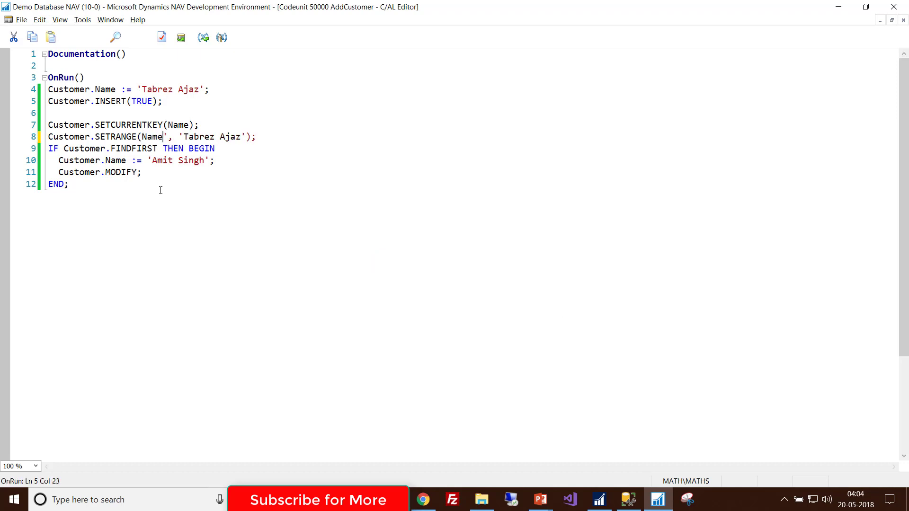
key(Delete)
key(ctrl+shift+Left)
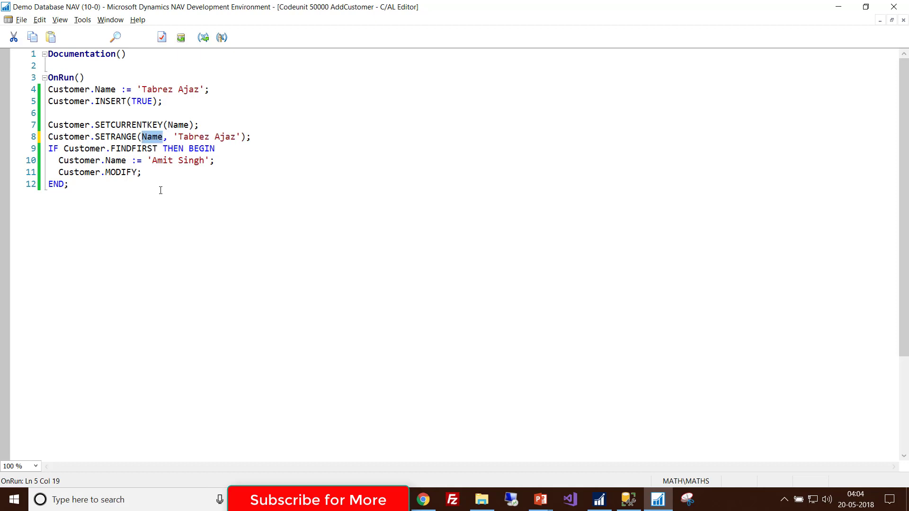
key(Right)
key(Left)
key(ctrl+shift+Right)
key(Right)
key(ctrl+Right)
key(Right)
key(ctrl+shift+Right)
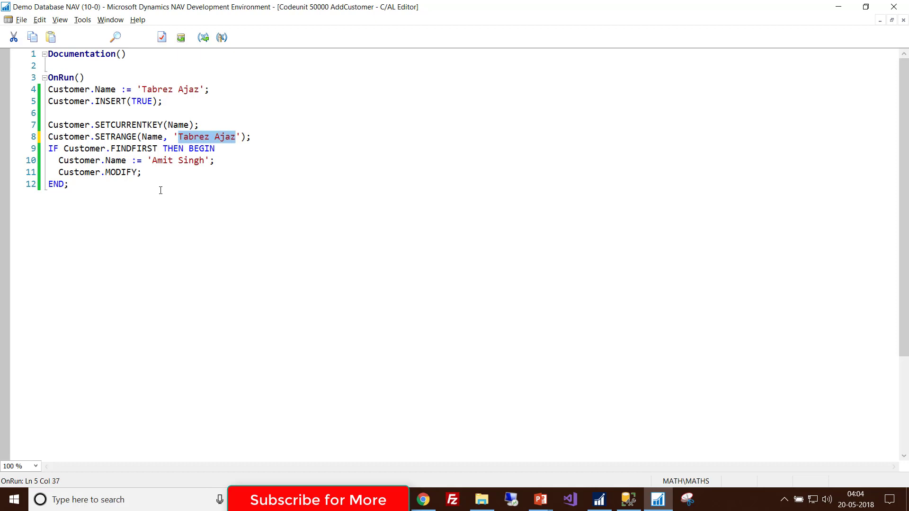
key(ctrl+shift+Right)
- Save Codeunit 50000 AddCustomer with Compiled checked
key(ctrl+s)
key(Return)
key(ctrl+s)
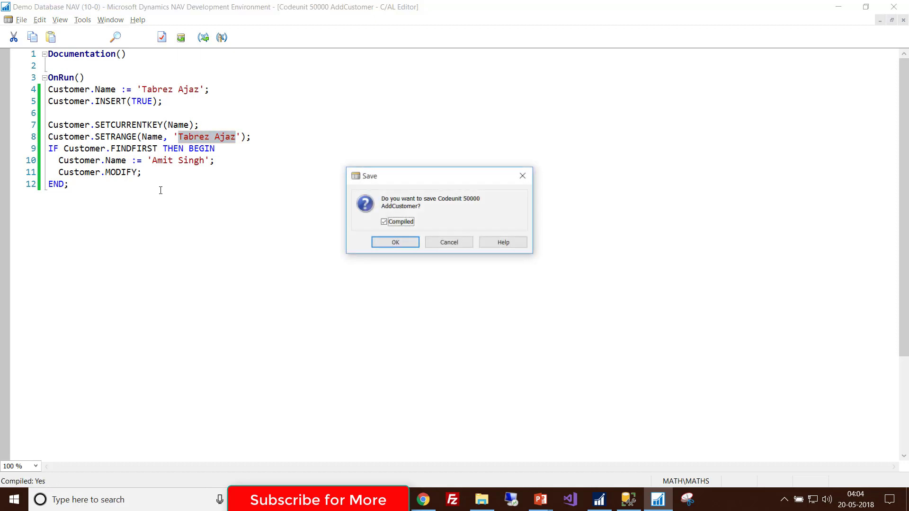
key(Return)
click(362, 211)
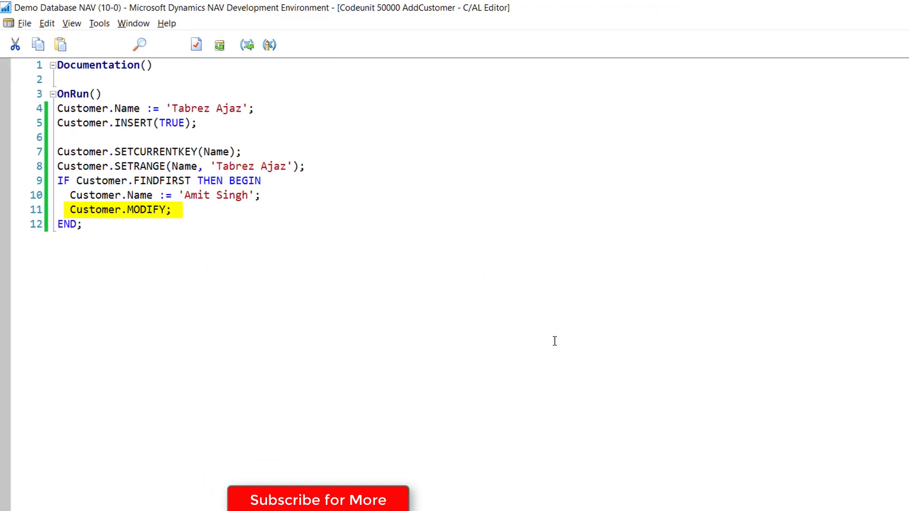
- Open the Customers list in the NAV client and sort it by No. descending
click(600, 501)
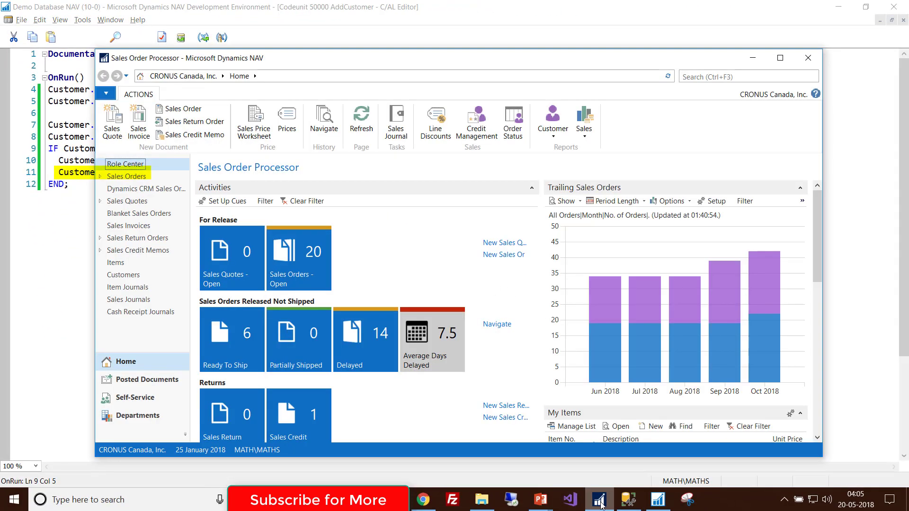
click(703, 75)
text(us)
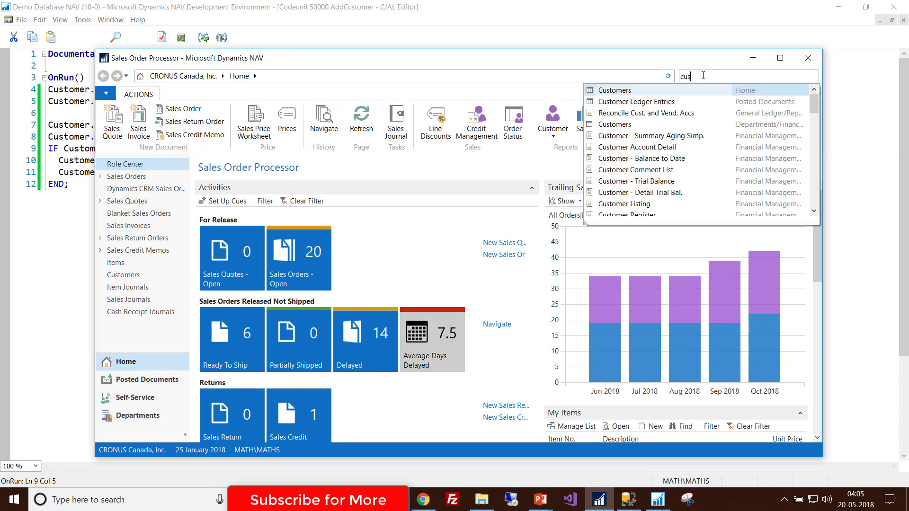
text(tome)
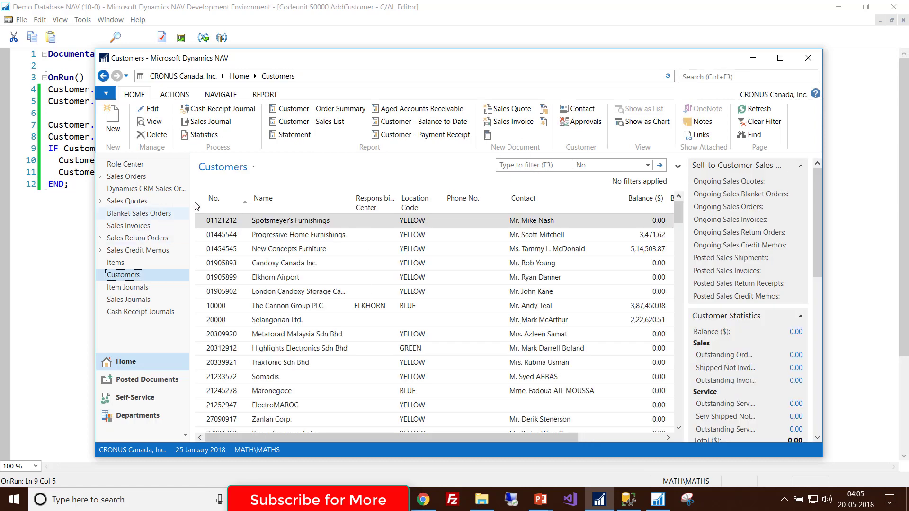
click(217, 205)
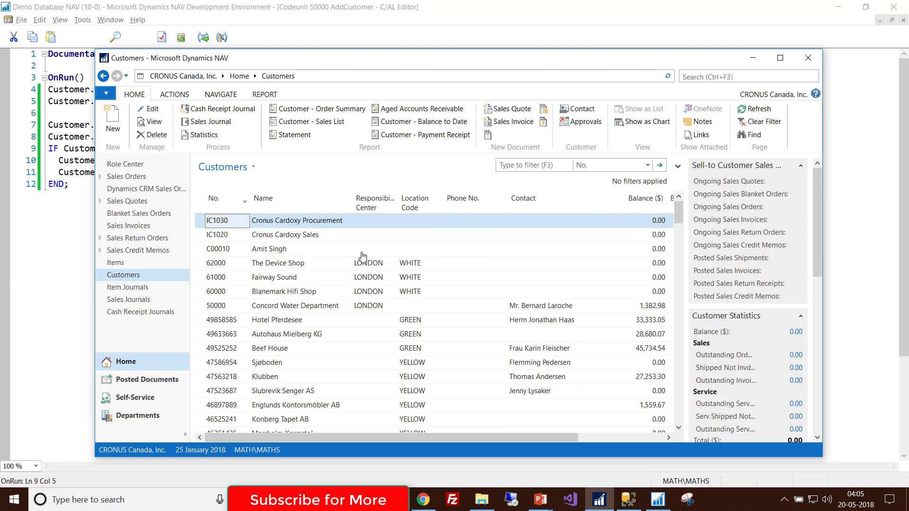
click(528, 164)
text(Amit Sing)
key(Return)
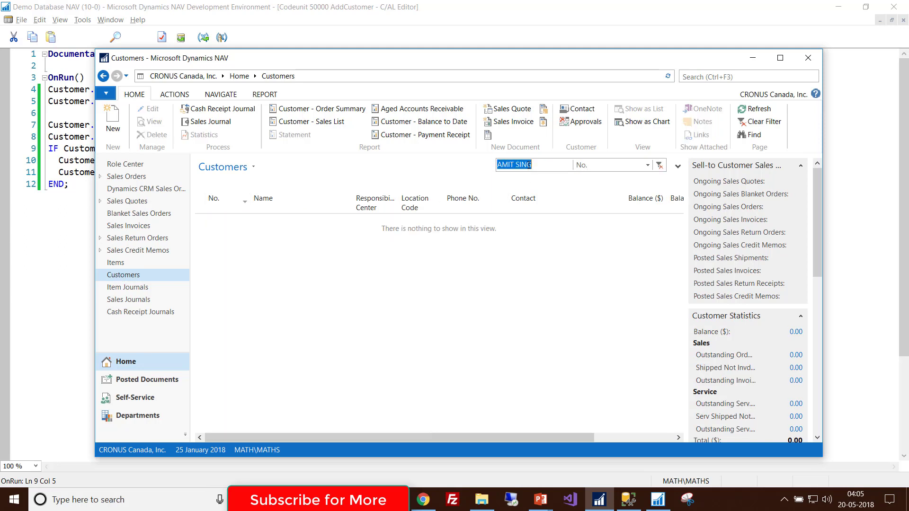
click(648, 165)
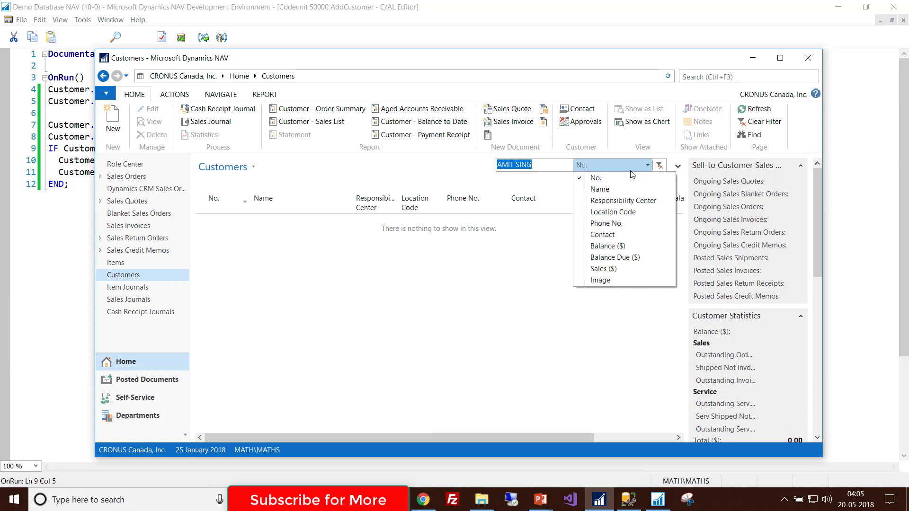
click(599, 188)
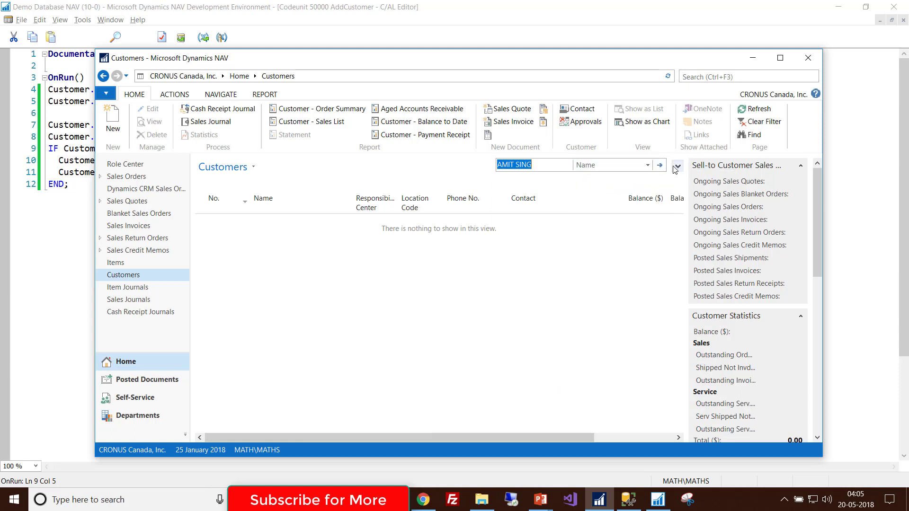
click(660, 166)
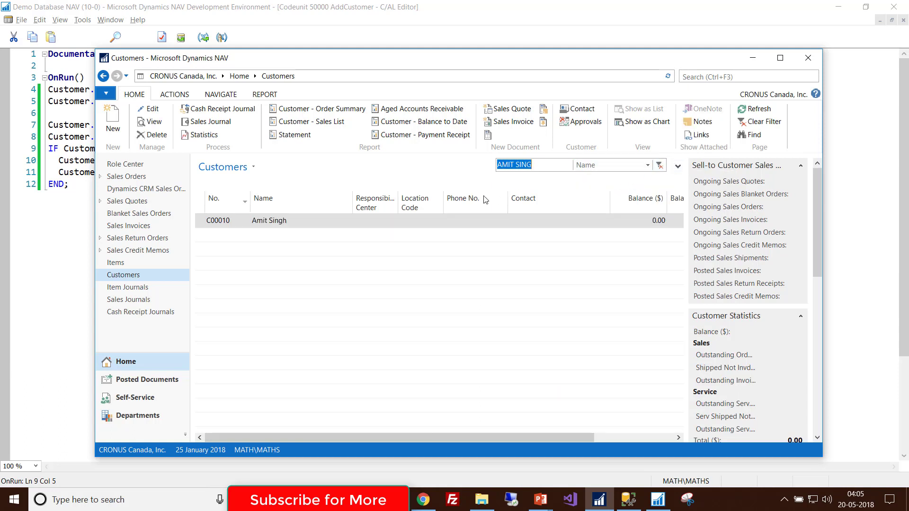
click(299, 223)
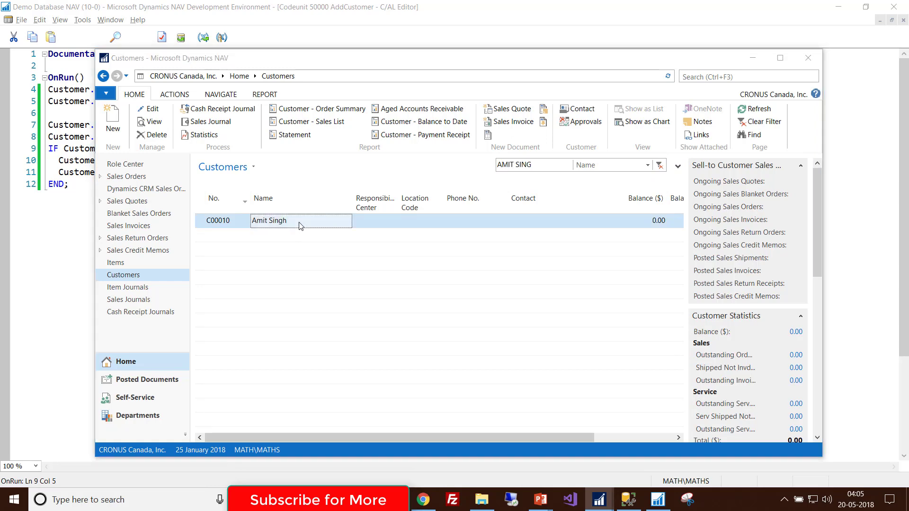
key(ctrl+n)
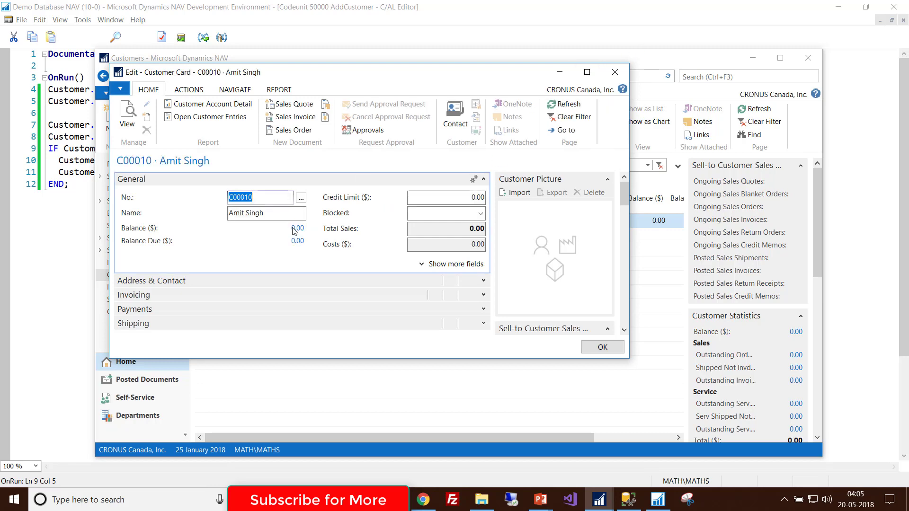
click(587, 73)
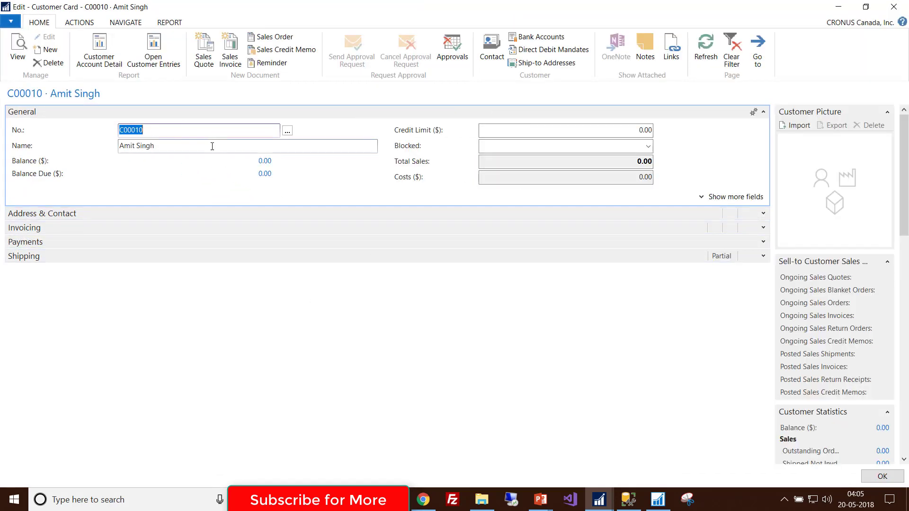
click(658, 499)
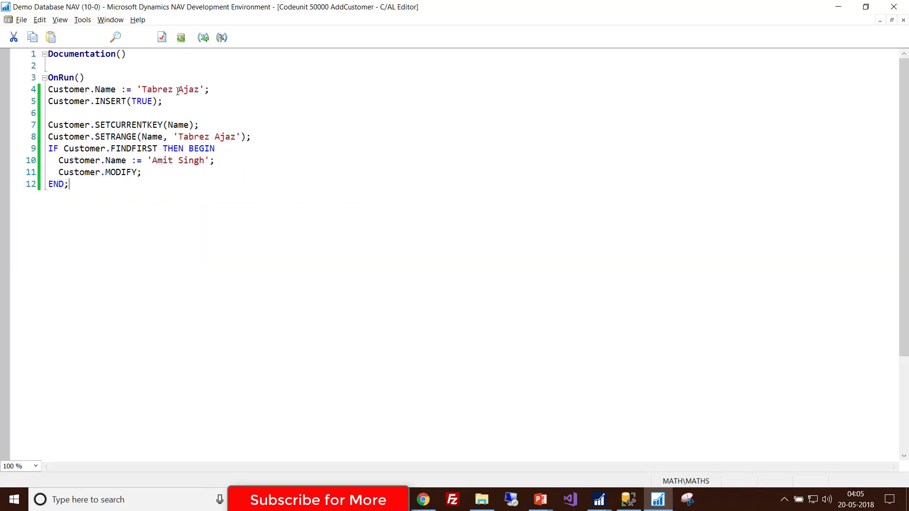
click(173, 103)
key(shift+Home)
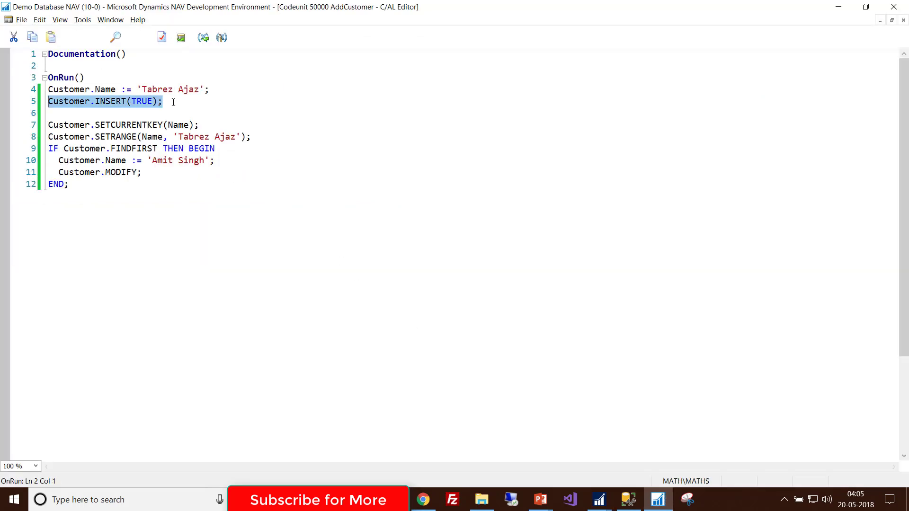
key(shift+Up)
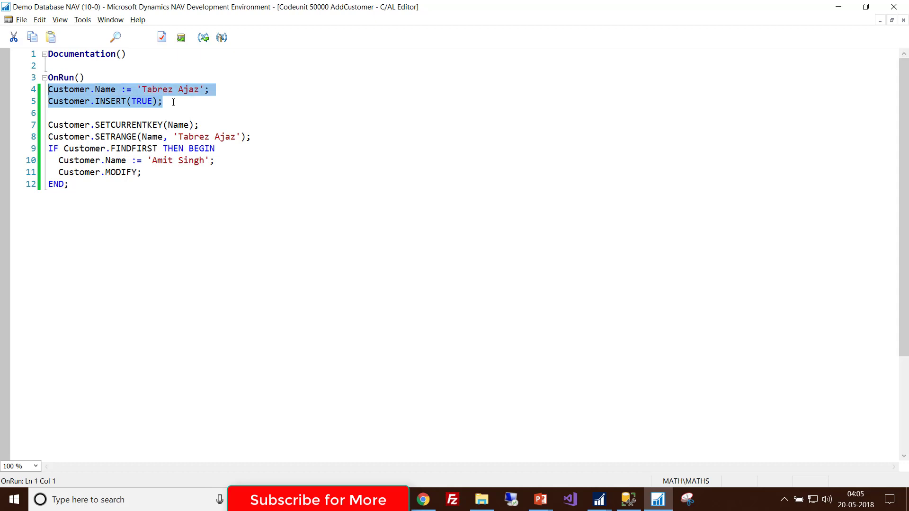
key(Left)
text(//)
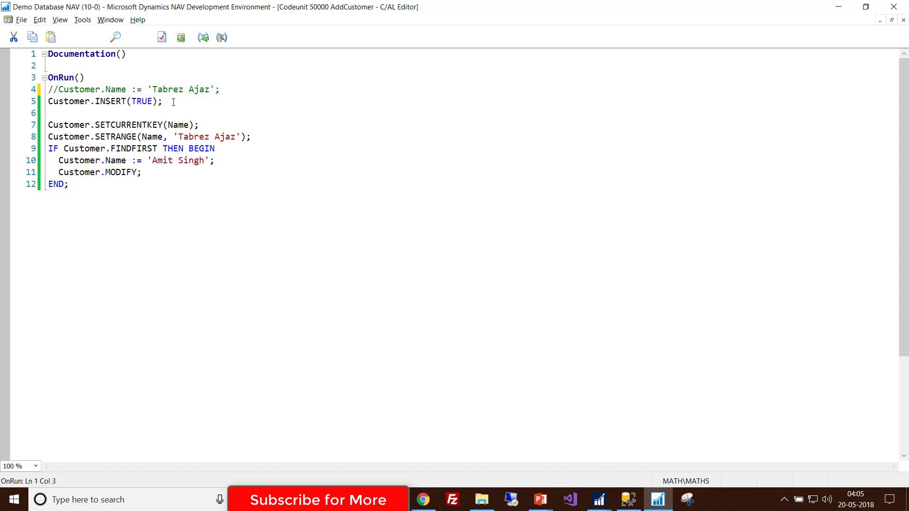
text(//)
key(Down)
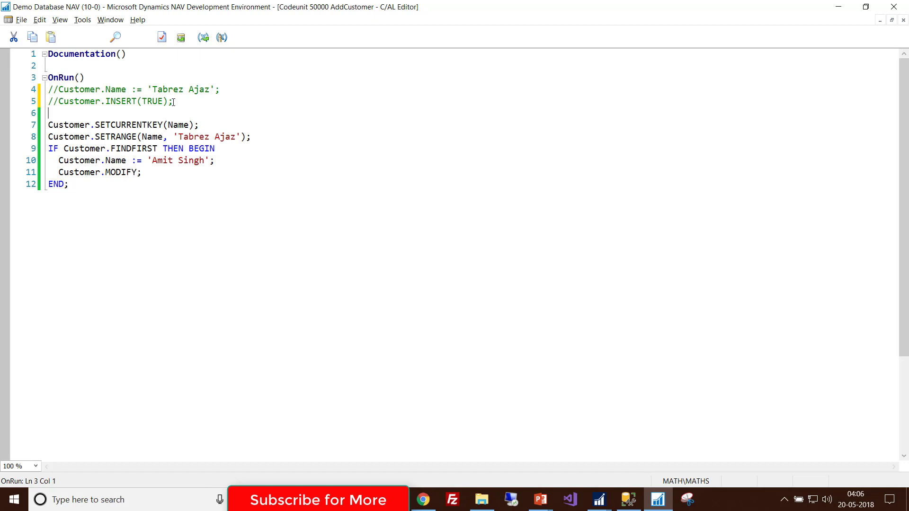
key(Down)
key(ctrl+Right)
key(ctrl+Right)
key(ctrl+Right)
key(Right)
key(Down)
key(Right)
key(Right)
key(ctrl+shift+Right)
key(ctrl+shift+Right)
text(Amit Singh)
key(Down)
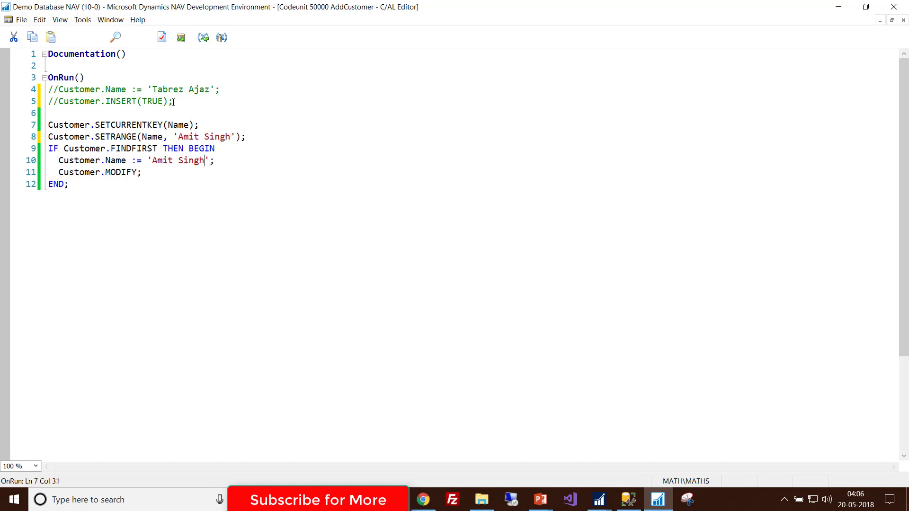
key(ctrl+shift+Left)
key(ctrl+shift+Left)
text(Tabrez Ajaz)
- Save codeunit AddCustomer and run it with Ctrl+R
key(ctrl+s)
key(Return)
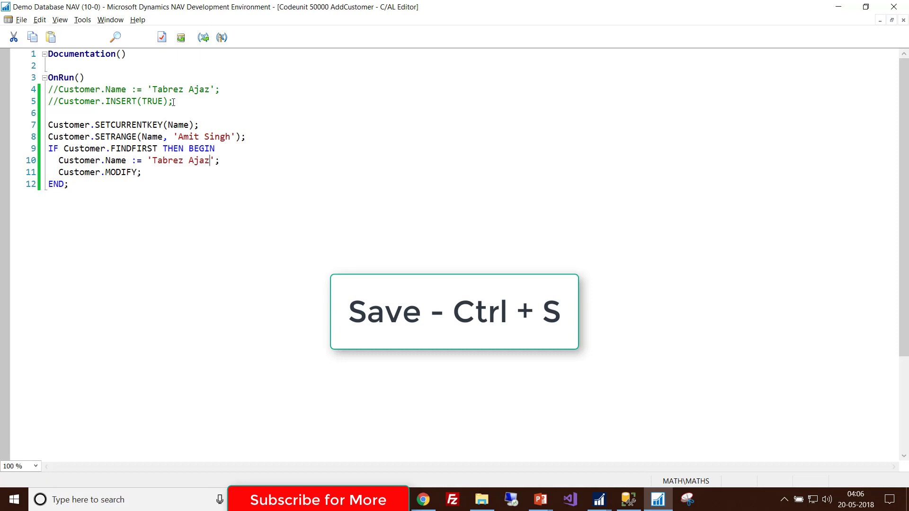
key(ctrl+r)
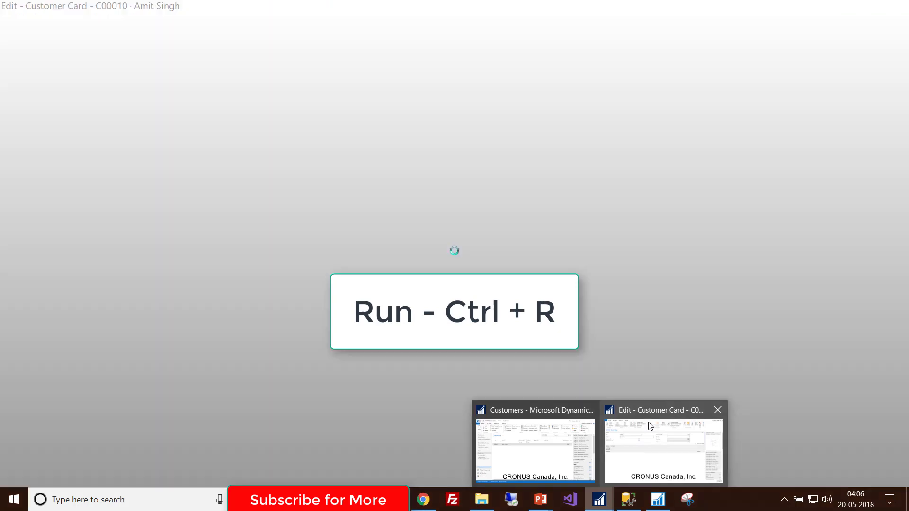
- Close the template picker and customer card and return to the Customers list
click(649, 426)
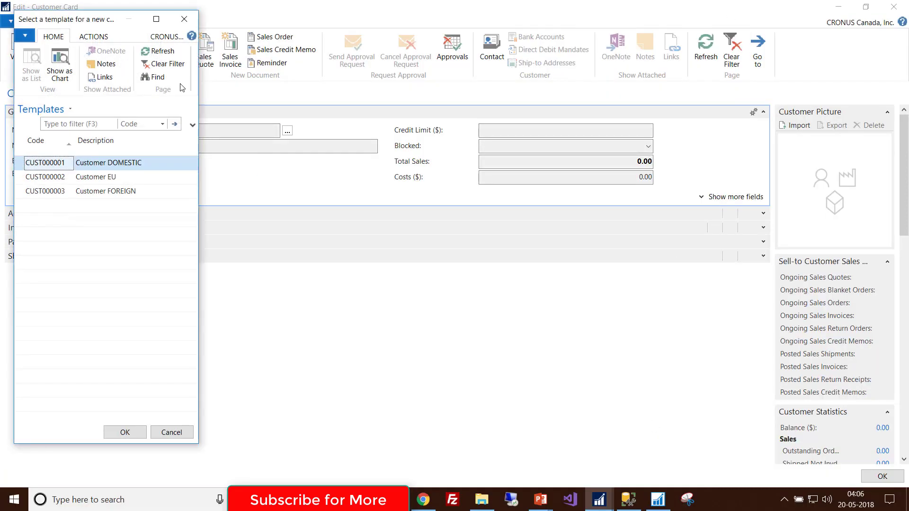
click(185, 20)
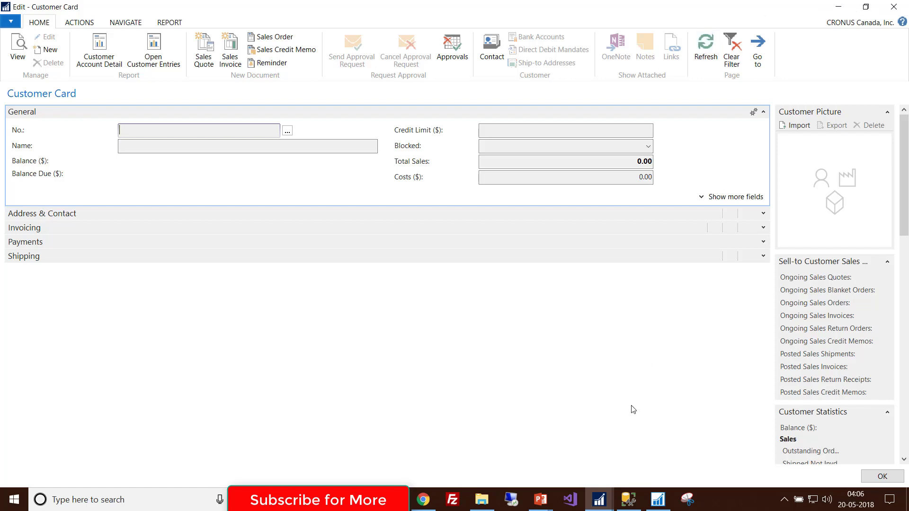
key(Escape)
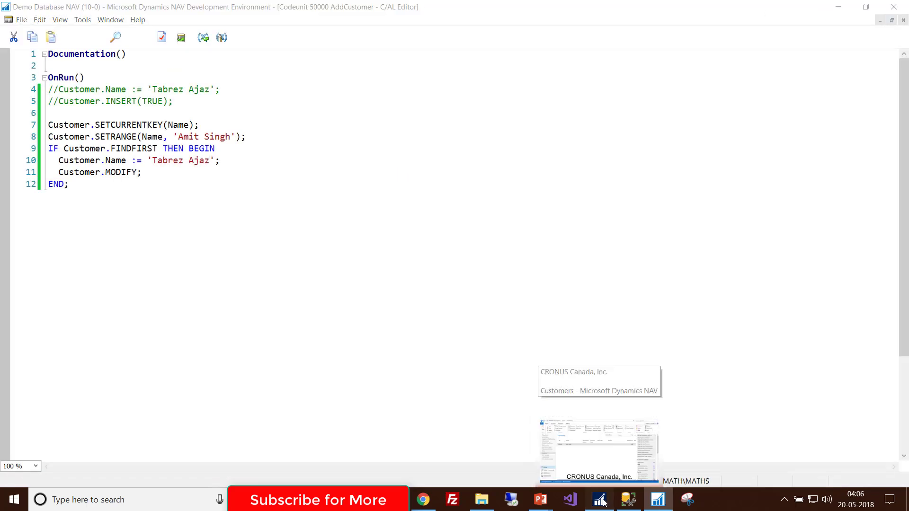
click(602, 501)
click(659, 165)
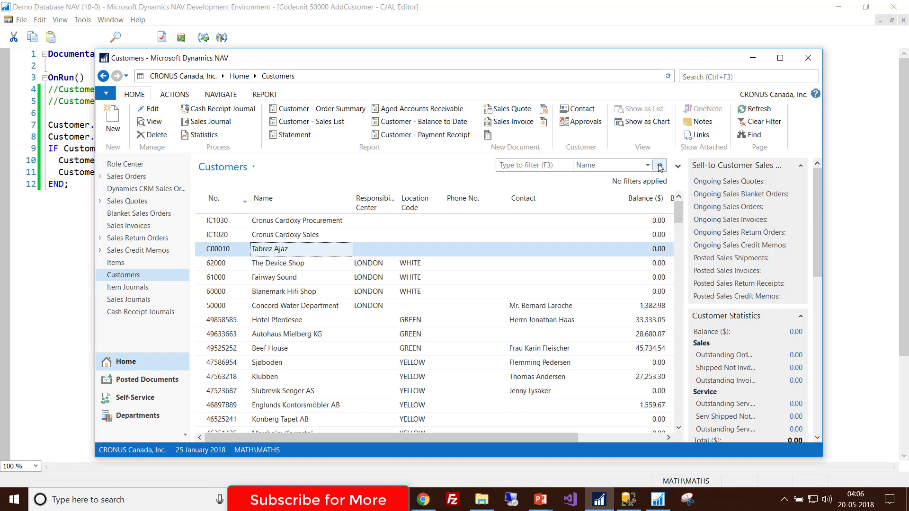
click(541, 165)
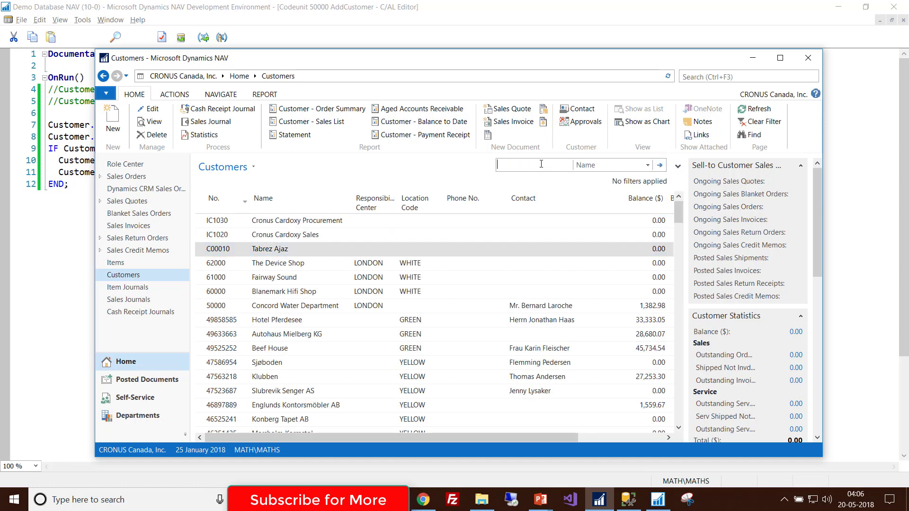
text(amit)
click(659, 165)
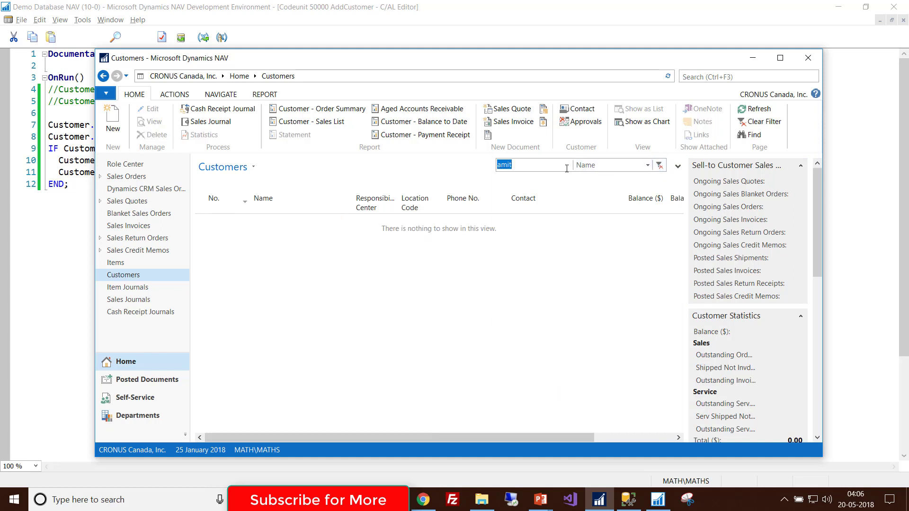
key(BackSpace)
text(tabrez )
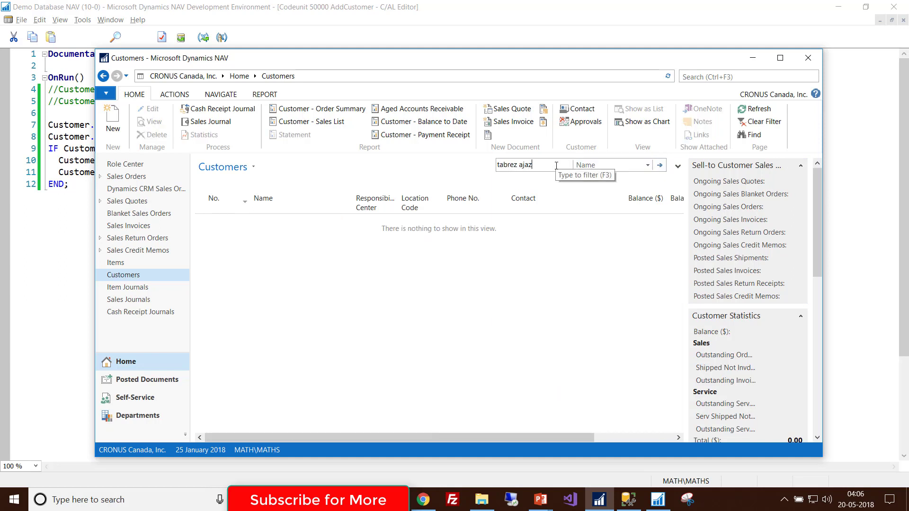
text(ajaz)
key(Return)
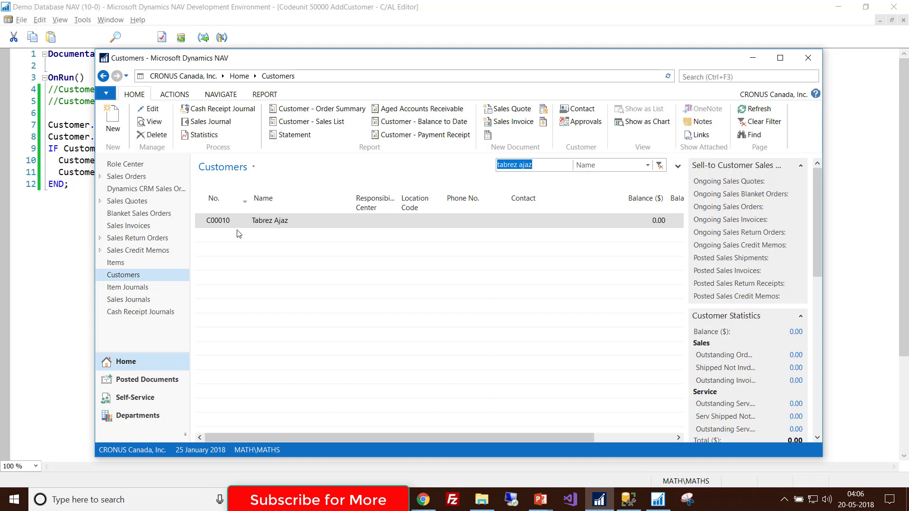
click(298, 224)
double_click(299, 224)
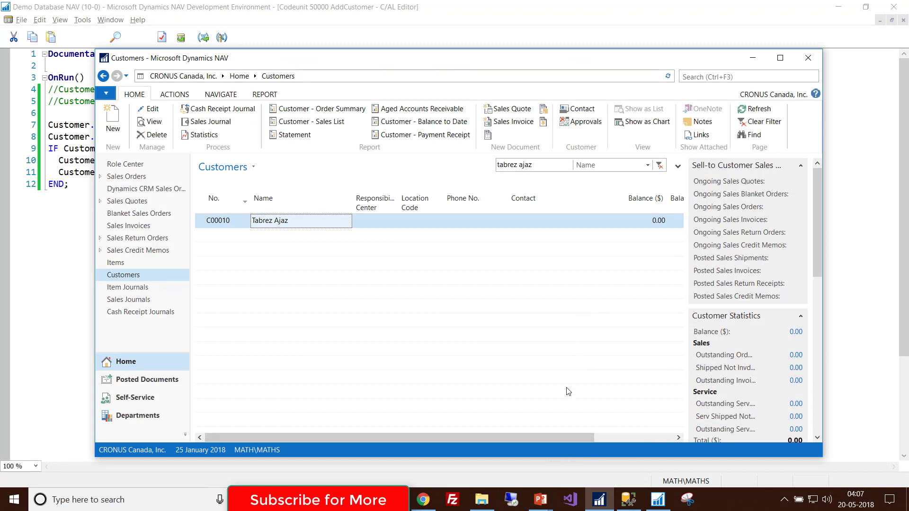
- Switch to the PowerPoint slideshow on the 'There's more to know about' slide
click(540, 499)
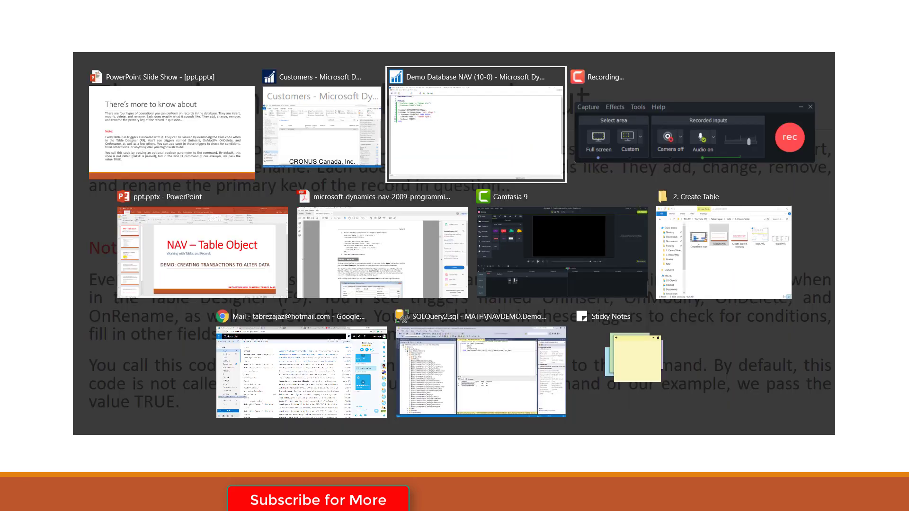
- Leave the codeunit and view the C/AL code of table 18 Customer in design
key(Escape)
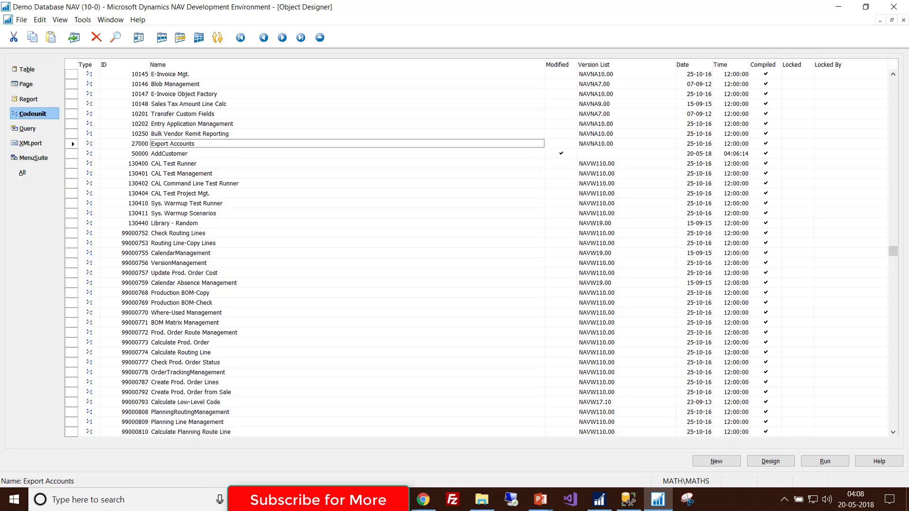
click(27, 69)
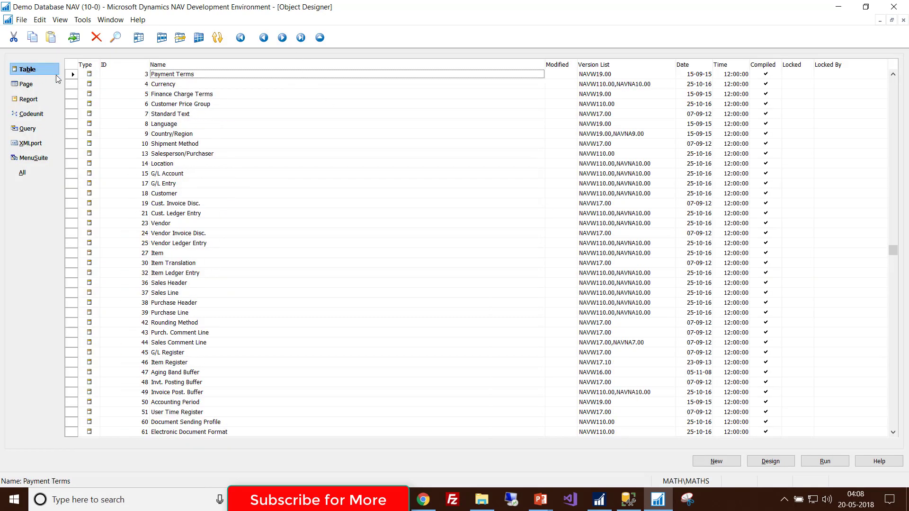
click(166, 195)
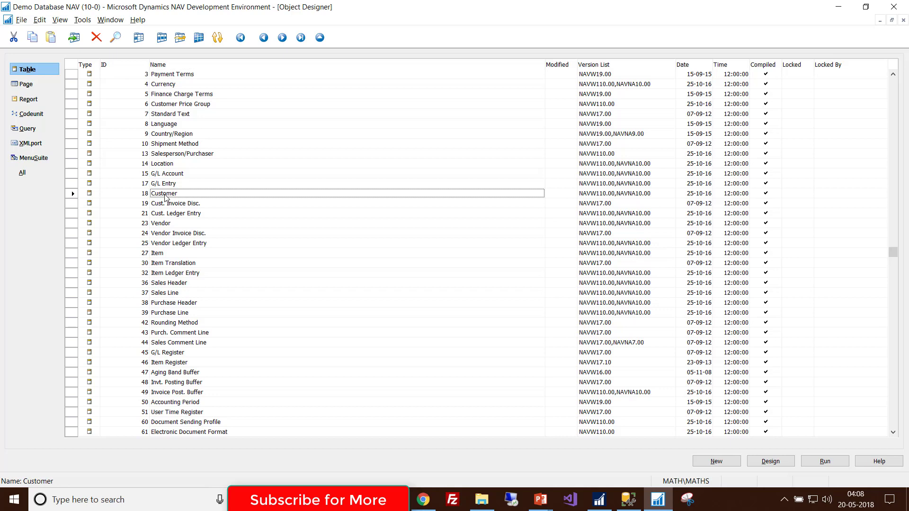
double_click(166, 197)
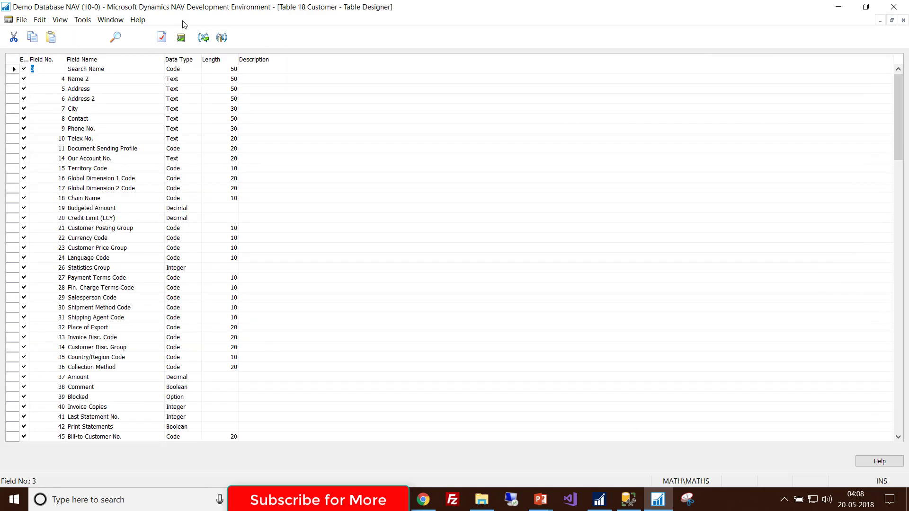
click(221, 37)
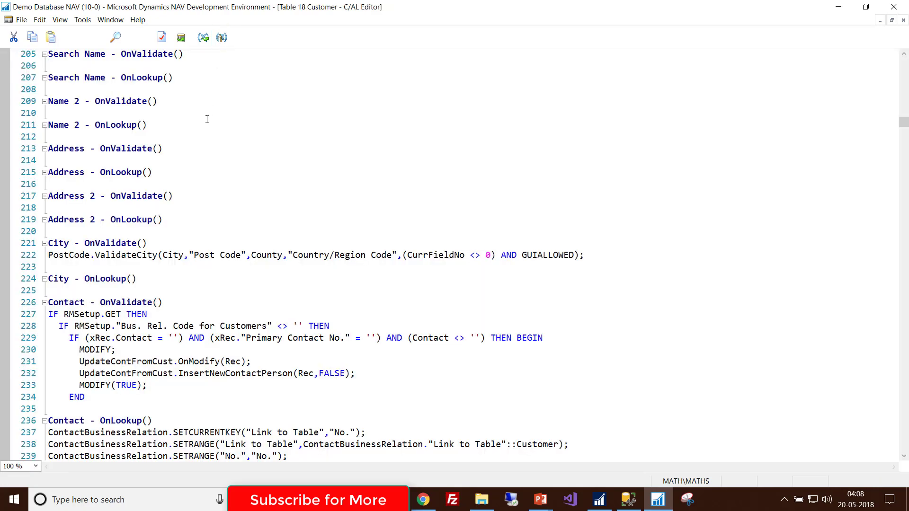
scroll(207, 120, up, 5)
scroll(207, 119, up, 15)
scroll(207, 120, up, 8)
scroll(206, 119, up, 17)
scroll(207, 119, up, 20)
scroll(207, 120, up, 3)
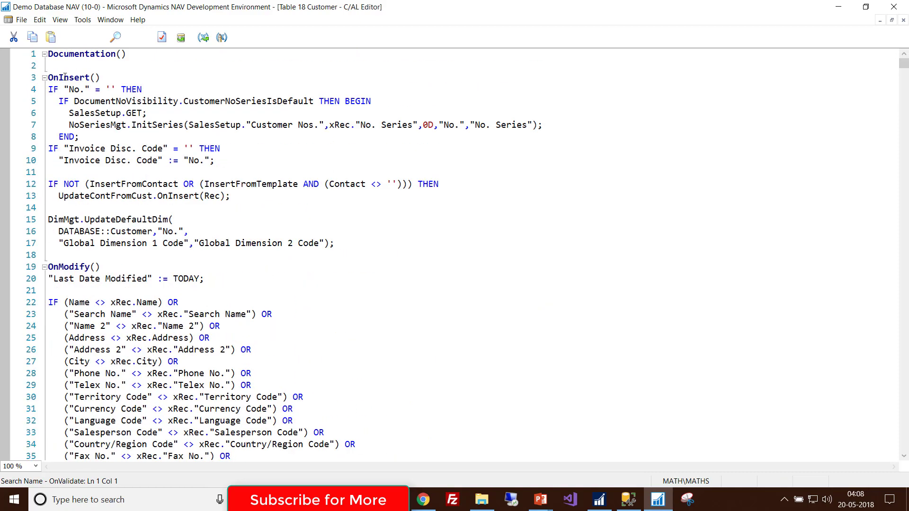
- Collapse the OnInsert, OnModify, OnDelete and OnRename triggers and highlight the four lines
click(43, 78)
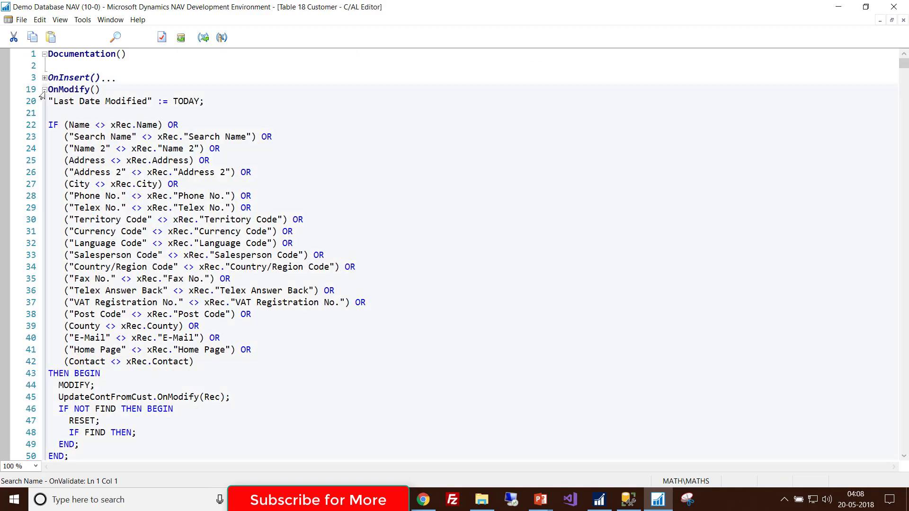
click(44, 90)
click(44, 101)
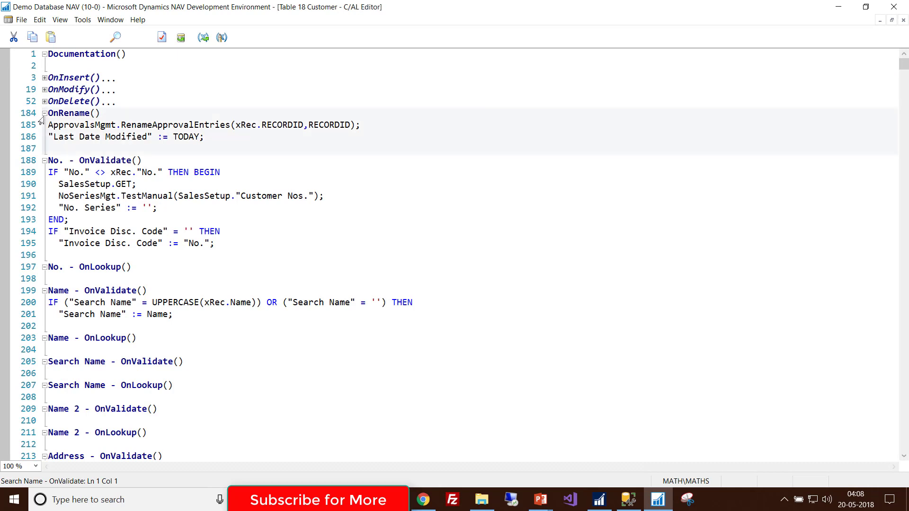
click(43, 113)
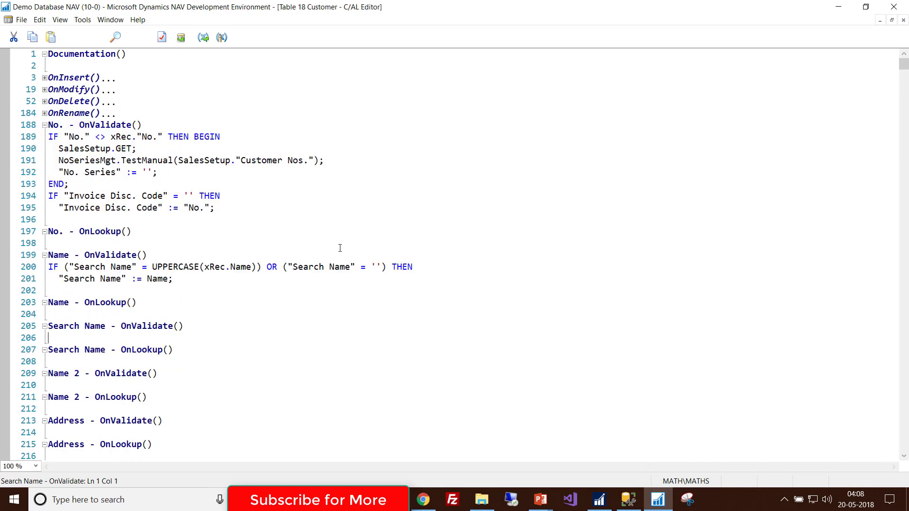
drag(118, 114, 45, 79)
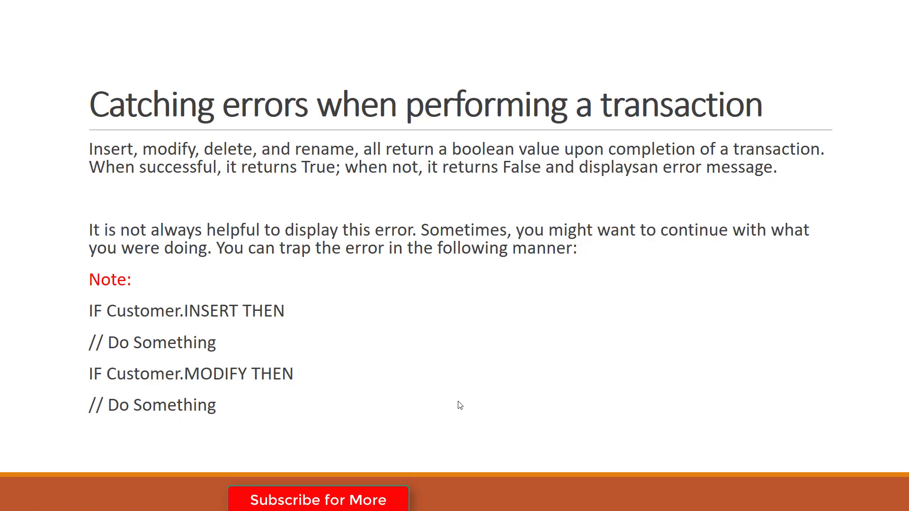
- Advance the slideshow to the final 'Thank you, Everyone' slide
click(829, 339)
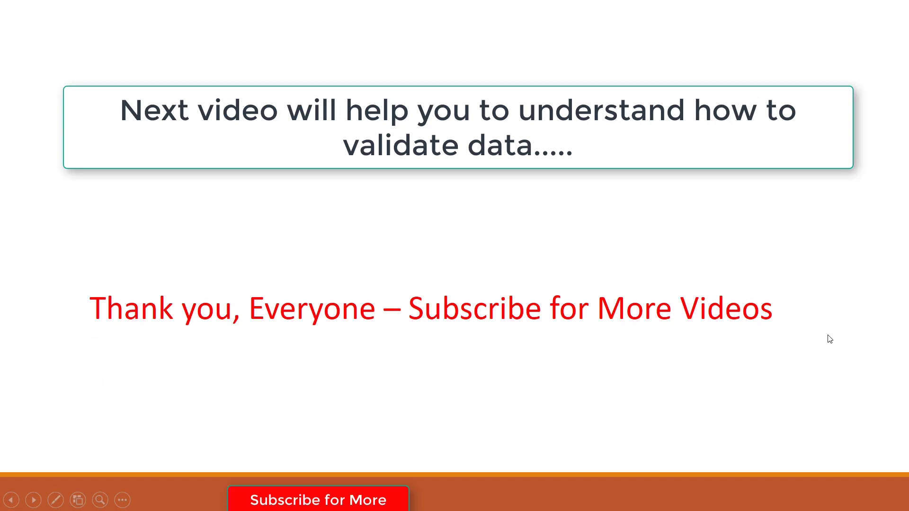